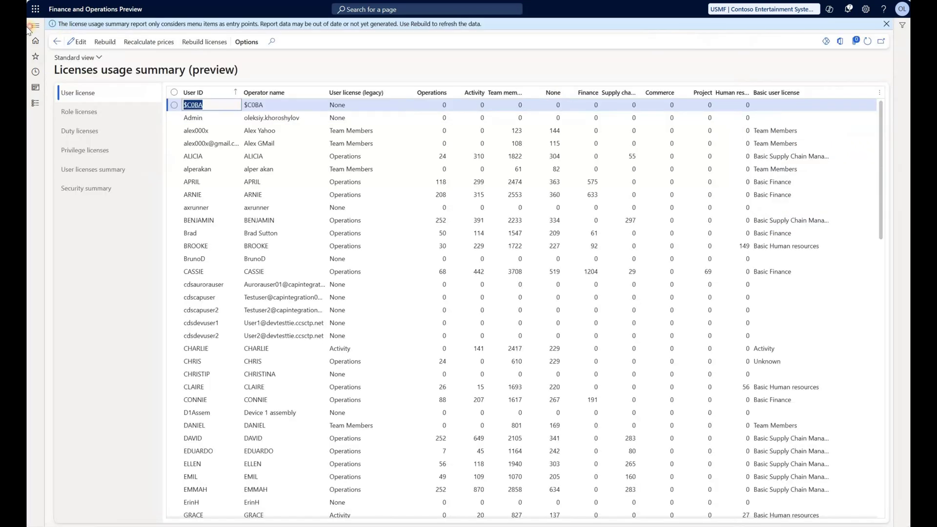
# Step: Open Security analysis (preview) and review its Entry points, User entry points and Entry points history tabs
pyautogui.click(30, 26)
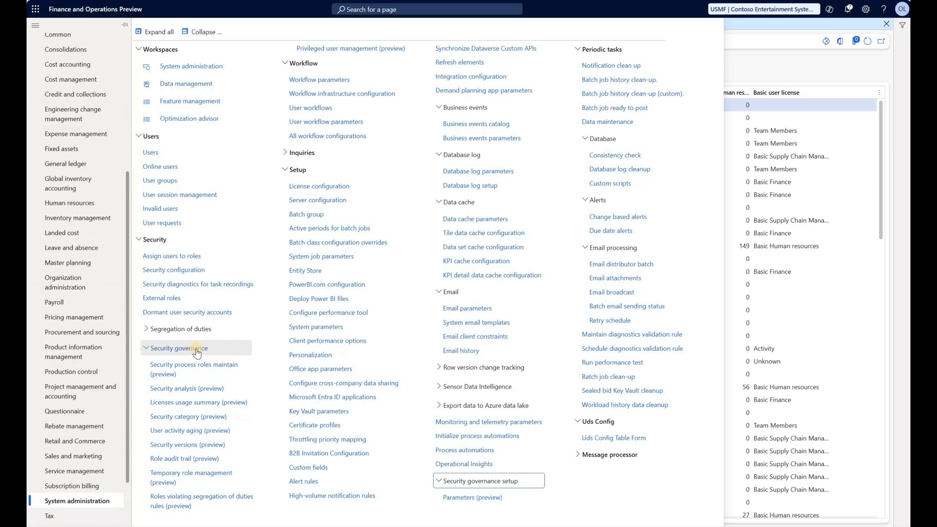
pyautogui.click(210, 390)
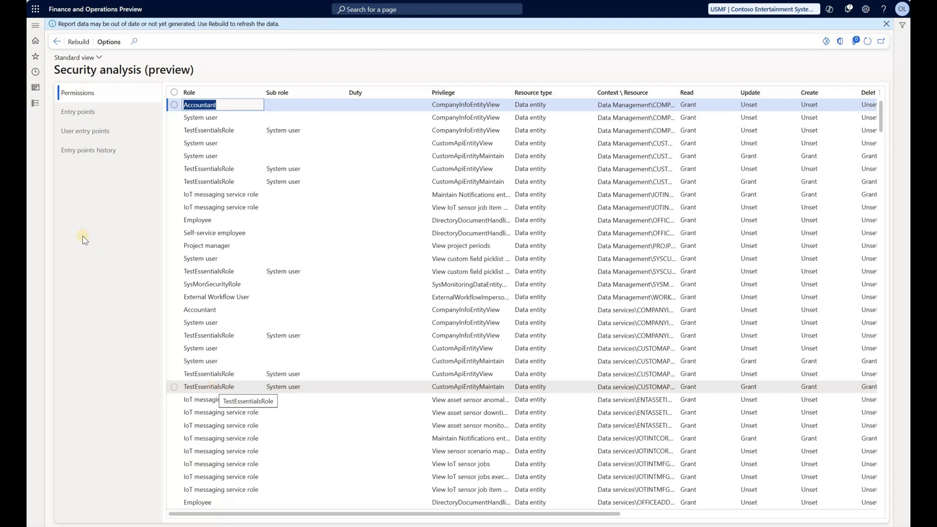
pyautogui.click(103, 113)
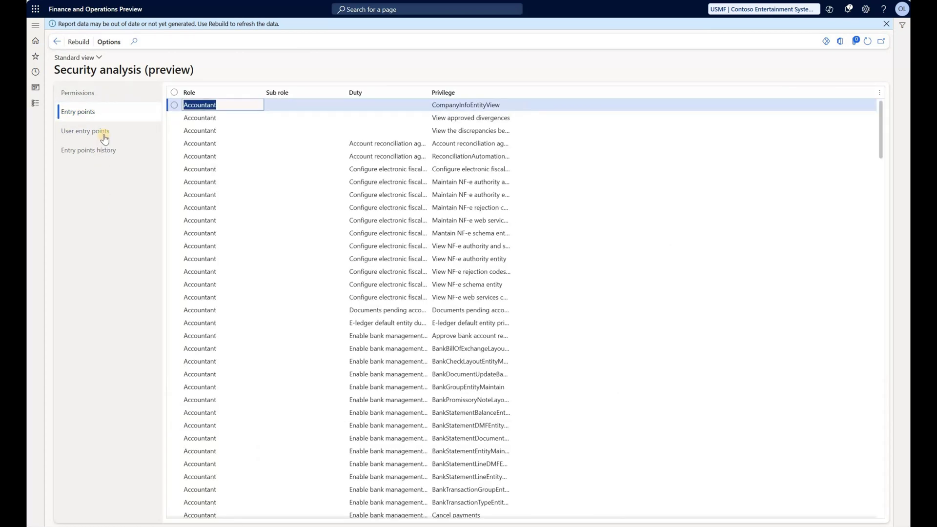
pyautogui.click(101, 131)
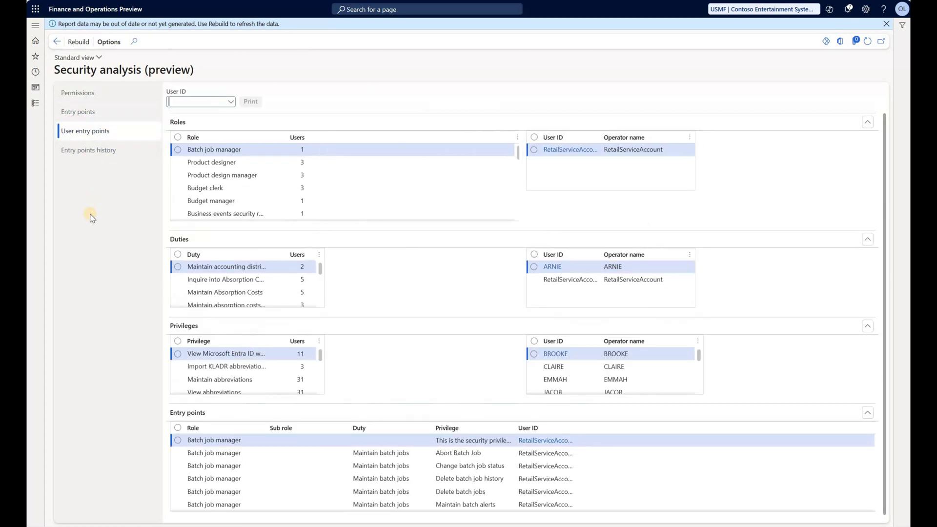
pyautogui.click(94, 156)
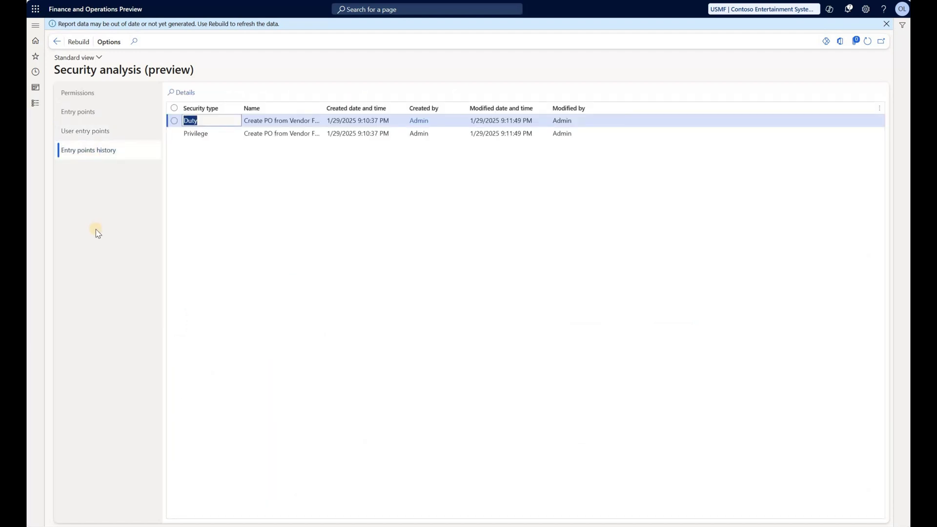
# Step: Open Licenses usage summary (preview) and review the Role licenses and User licenses summary views
pyautogui.click(35, 25)
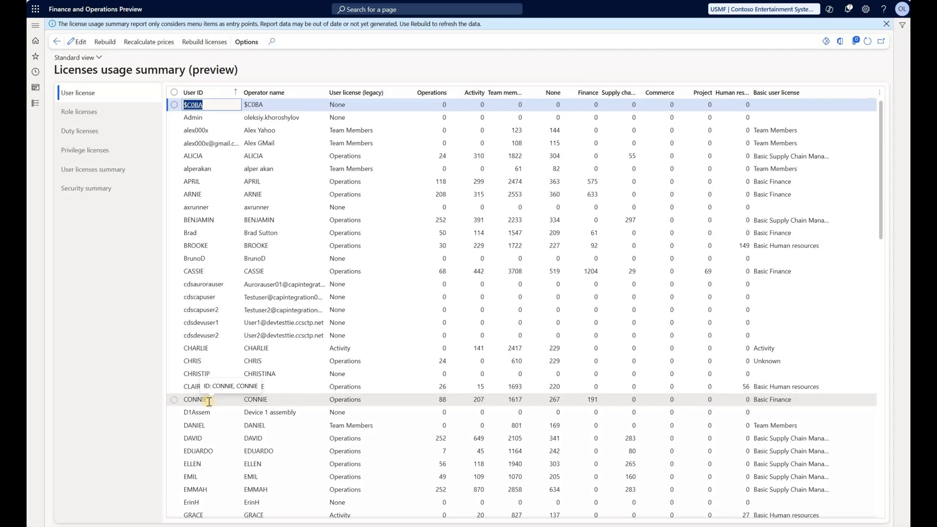
pyautogui.click(85, 113)
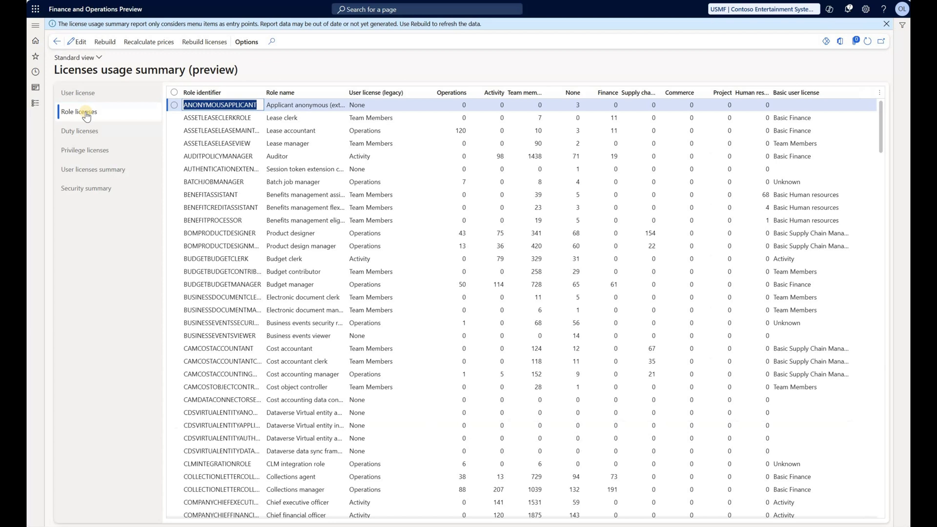
pyautogui.click(95, 169)
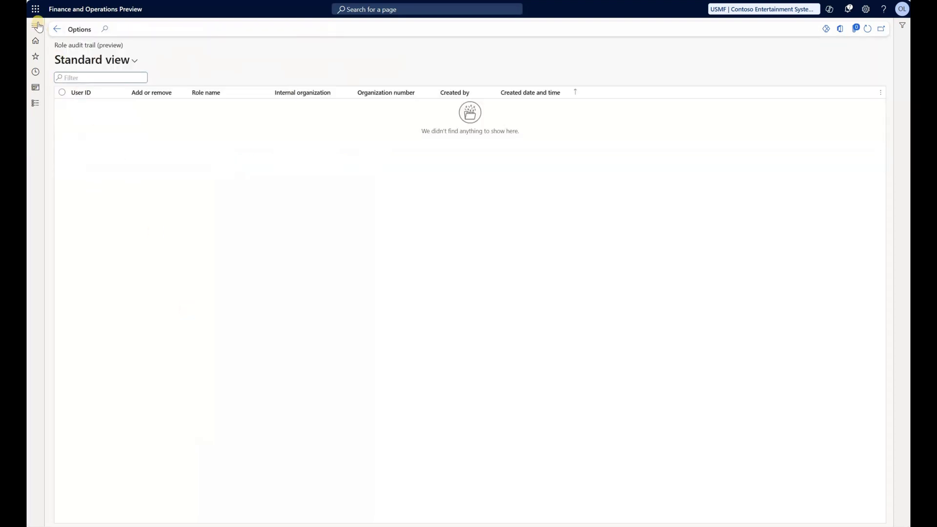
# Step: Open the Temporary role management (preview) page from System administration
pyautogui.click(36, 27)
pyautogui.click(191, 480)
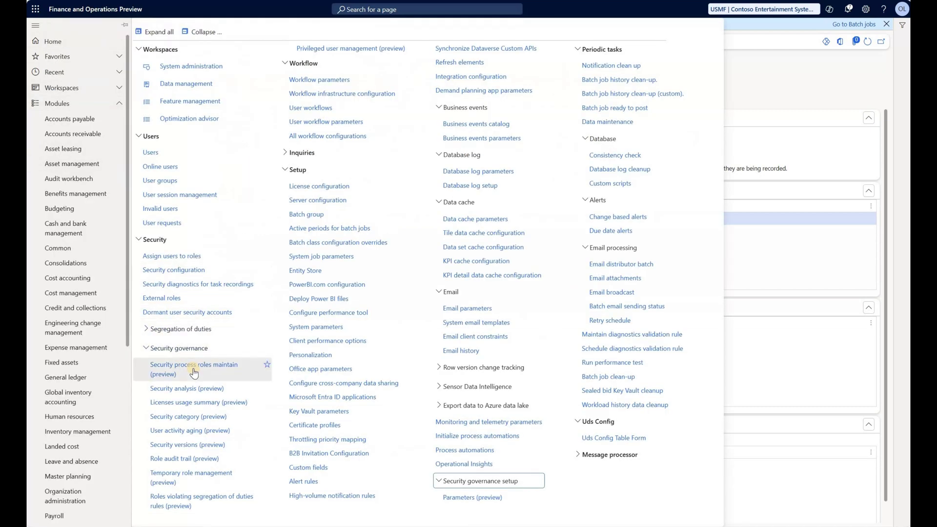
# Step: Open Security process roles maintain (preview) and choose the USMF security cat category
pyautogui.click(194, 370)
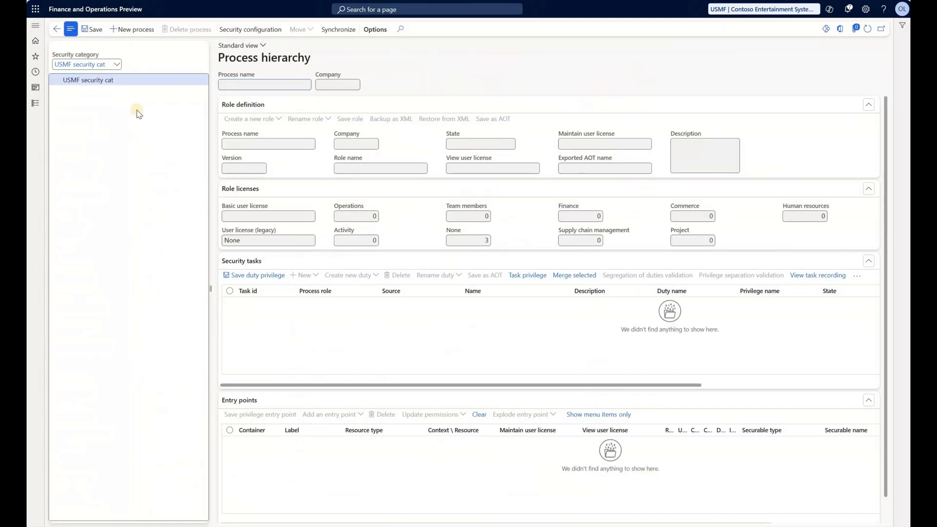
pyautogui.click(117, 64)
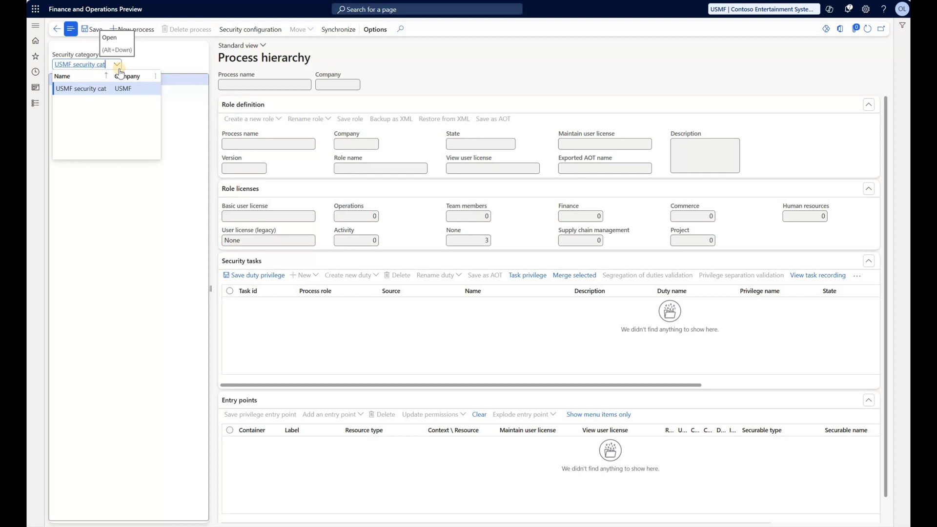
pyautogui.click(124, 89)
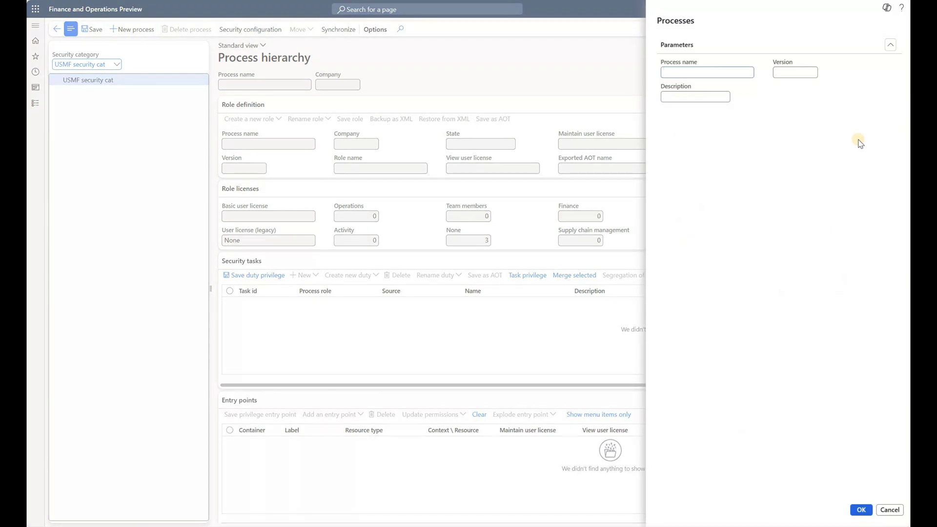
# Step: Create a new process named P2P
pyautogui.write('P2P')
pyautogui.click(726, 97)
pyautogui.click(860, 509)
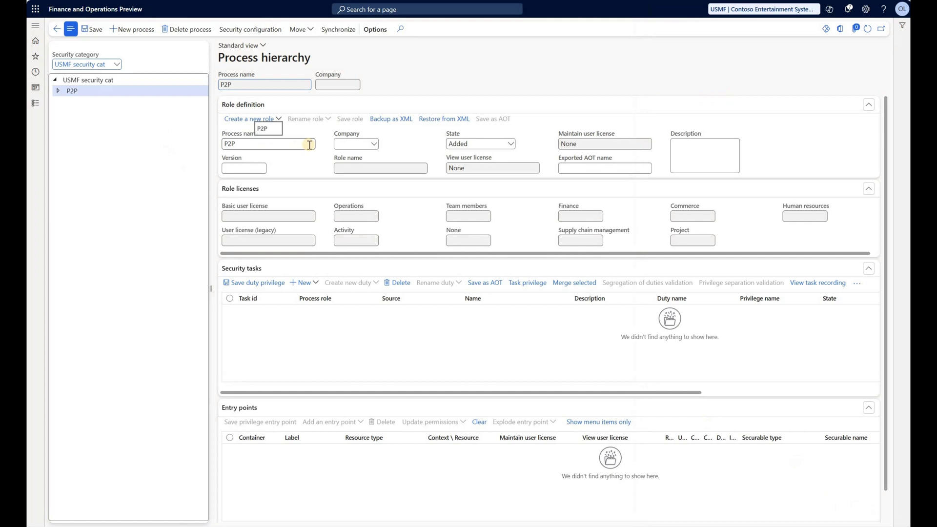
# Step: Set the P2P process role's company to USMF
pyautogui.click(343, 146)
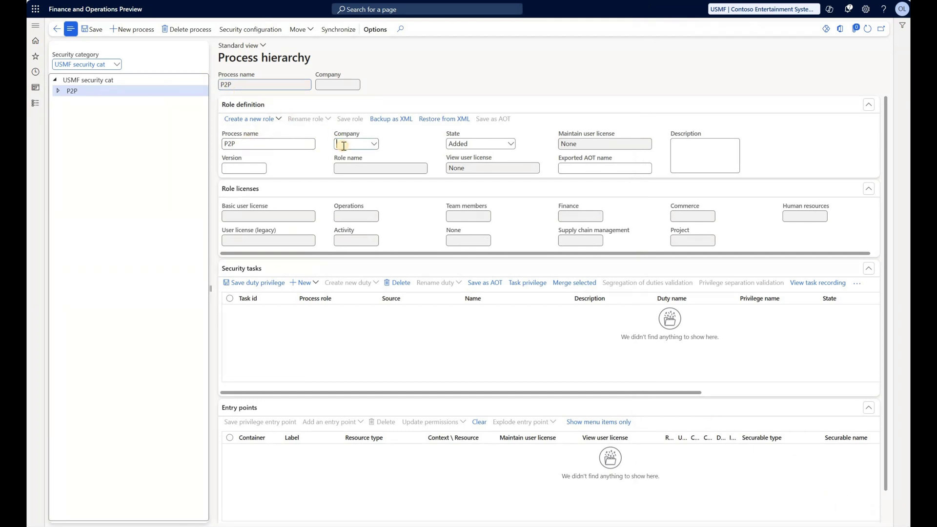
pyautogui.write('USMF')
pyautogui.press('Tab')
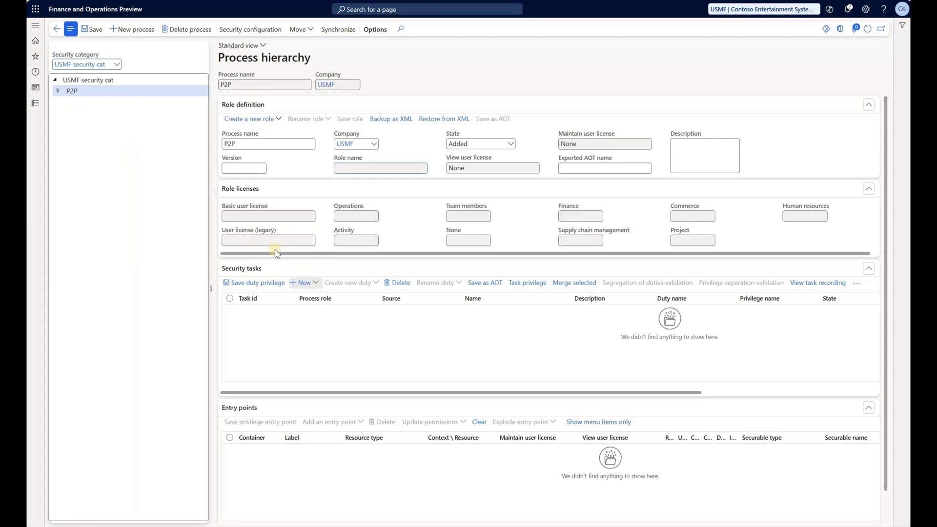
# Step: Add a security task named 'Create PO from Vendor Form' under the P2P process
pyautogui.click(303, 284)
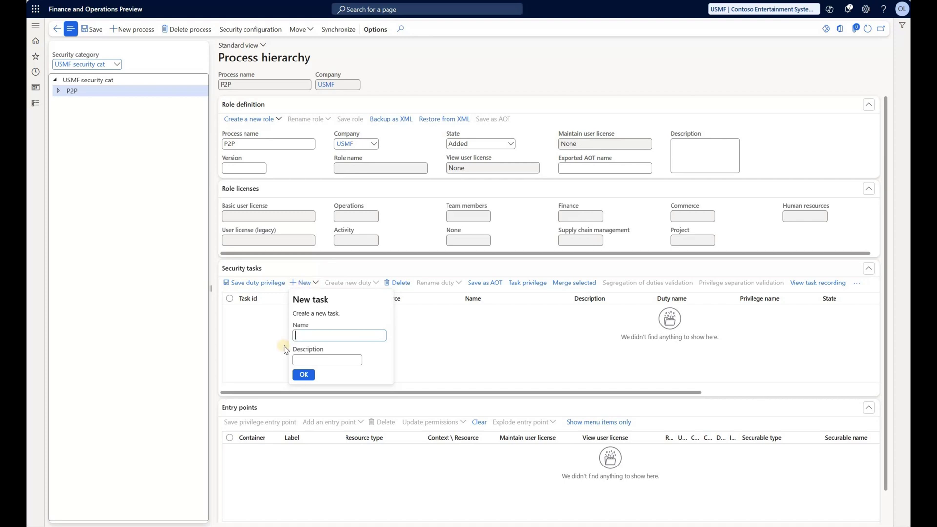
pyautogui.write('Create PO from Vendor Form')
pyautogui.click(304, 375)
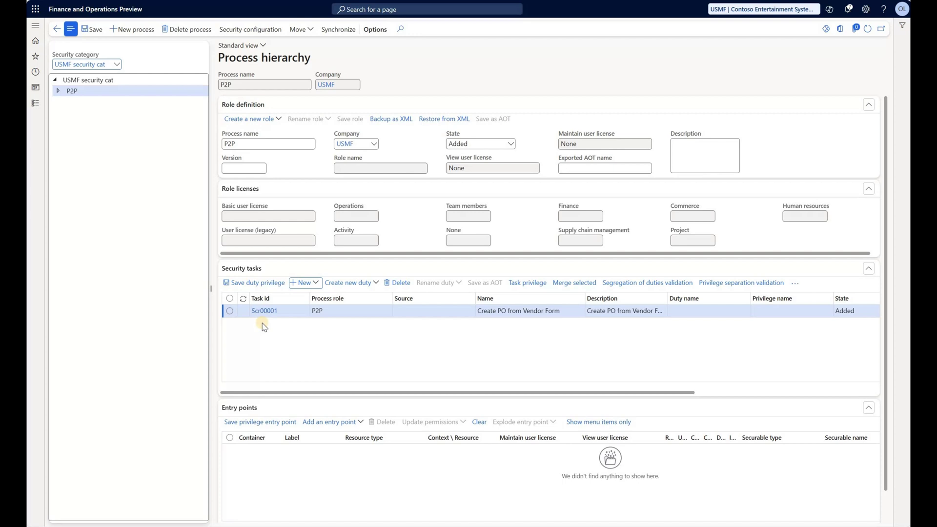
pyautogui.scroll(-1, 344, 412)
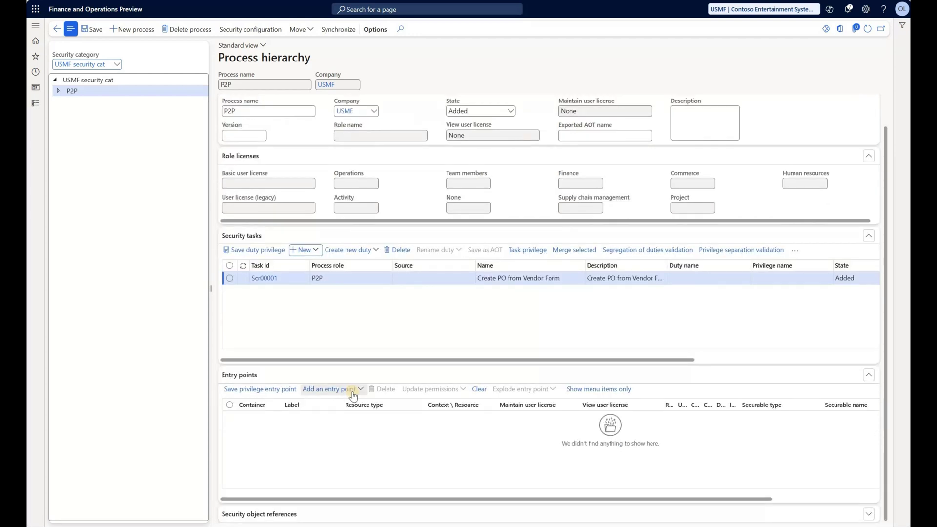
pyautogui.click(353, 391)
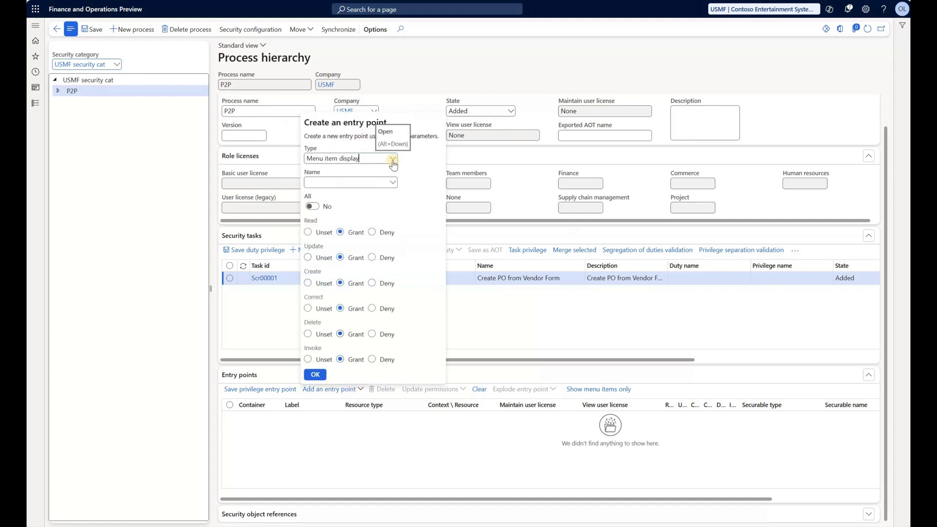
pyautogui.click(392, 183)
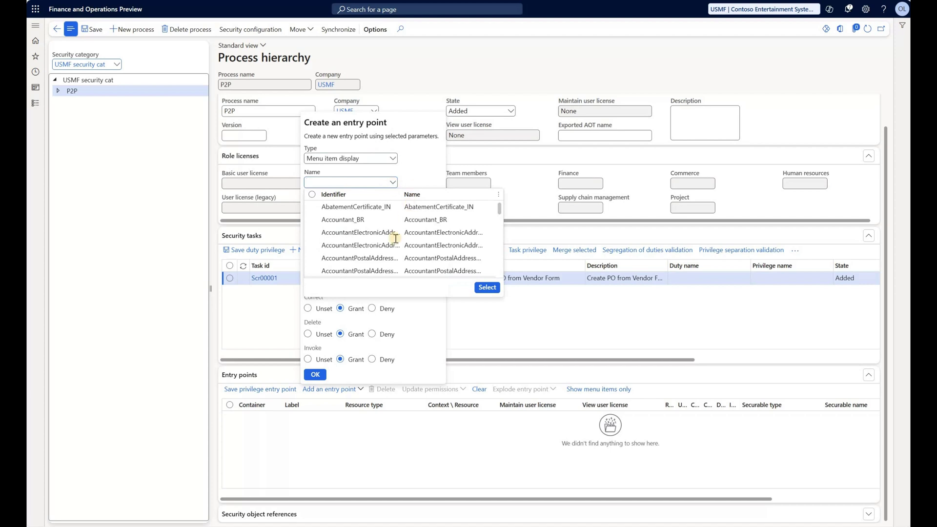
pyautogui.scroll(-5, 396, 238)
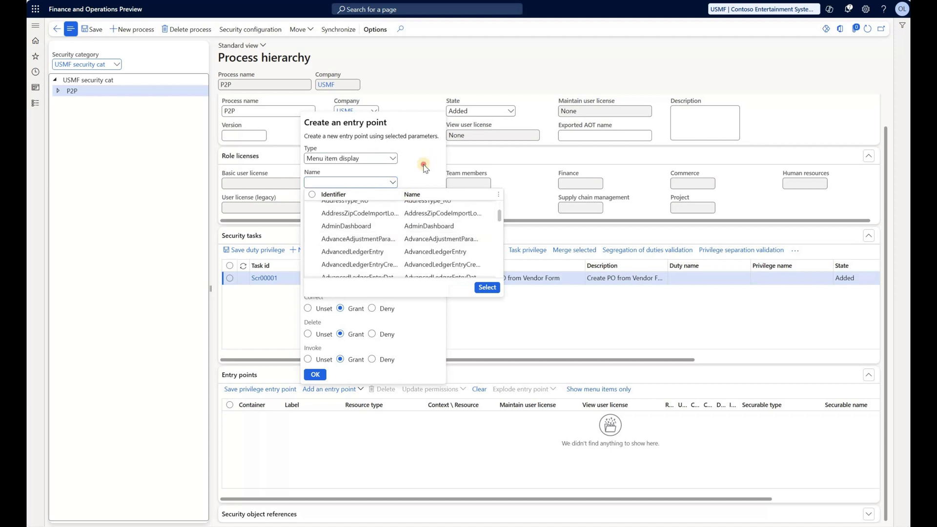
pyautogui.click(393, 160)
pyautogui.click(393, 159)
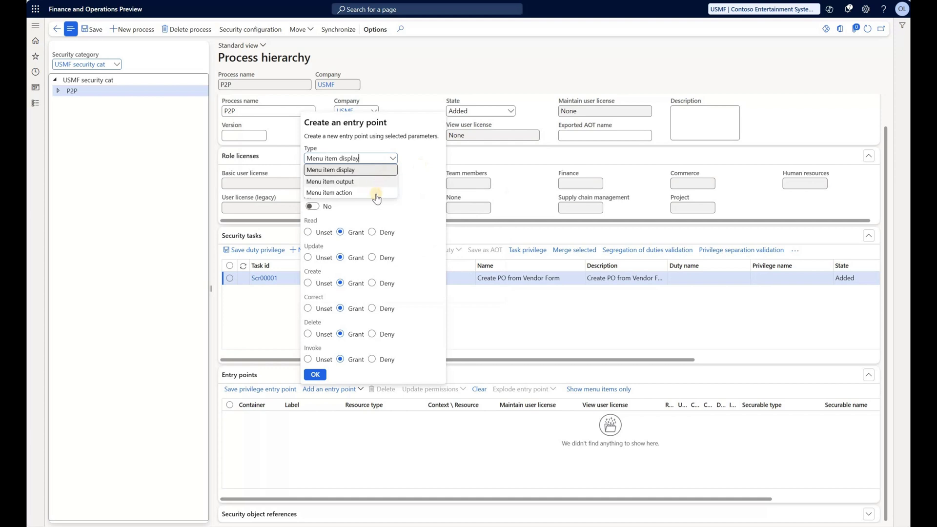
pyautogui.click(376, 192)
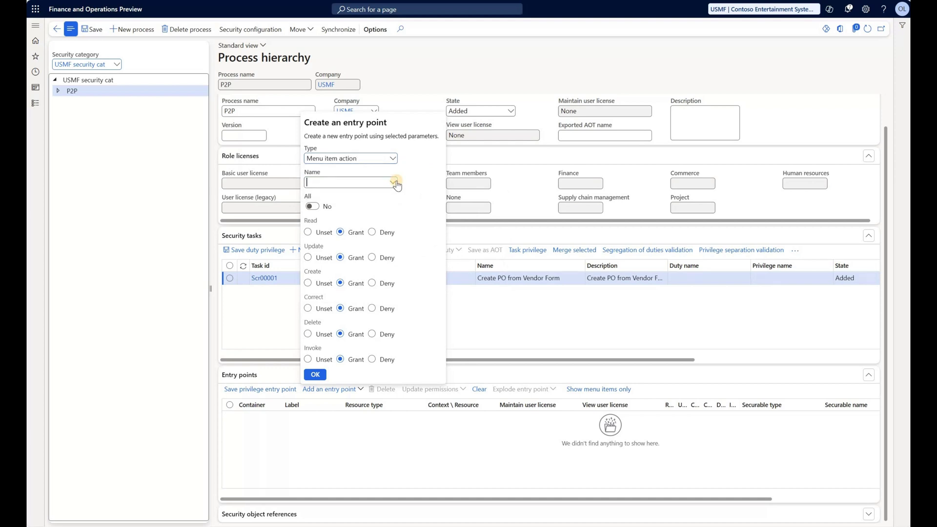
pyautogui.click(394, 182)
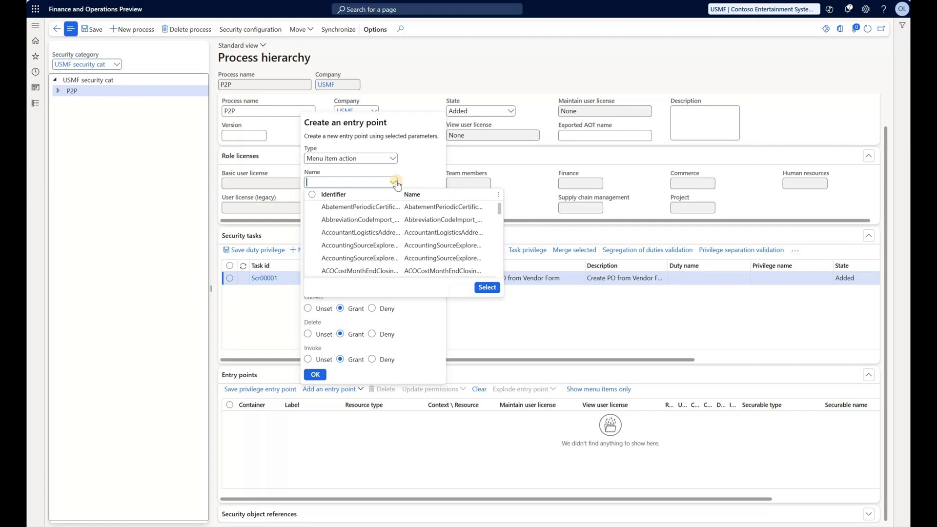
pyautogui.click(496, 318)
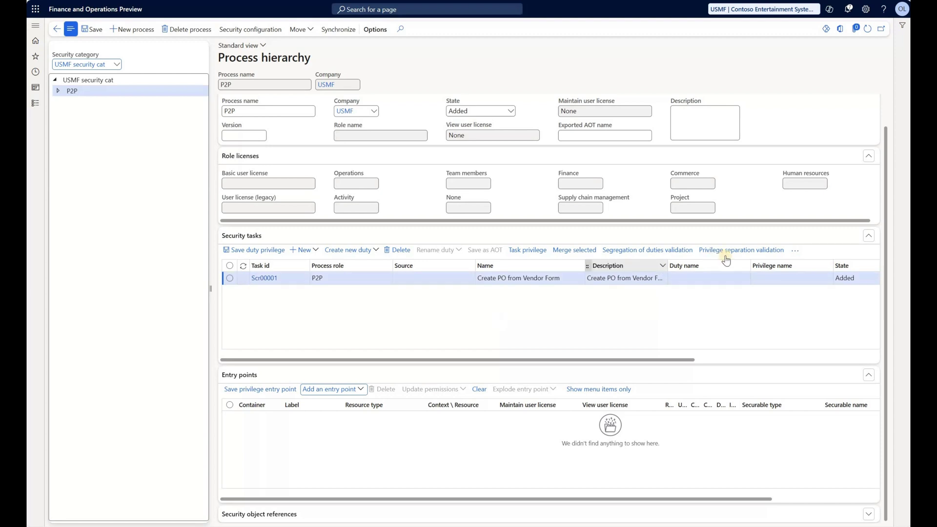
pyautogui.click(794, 251)
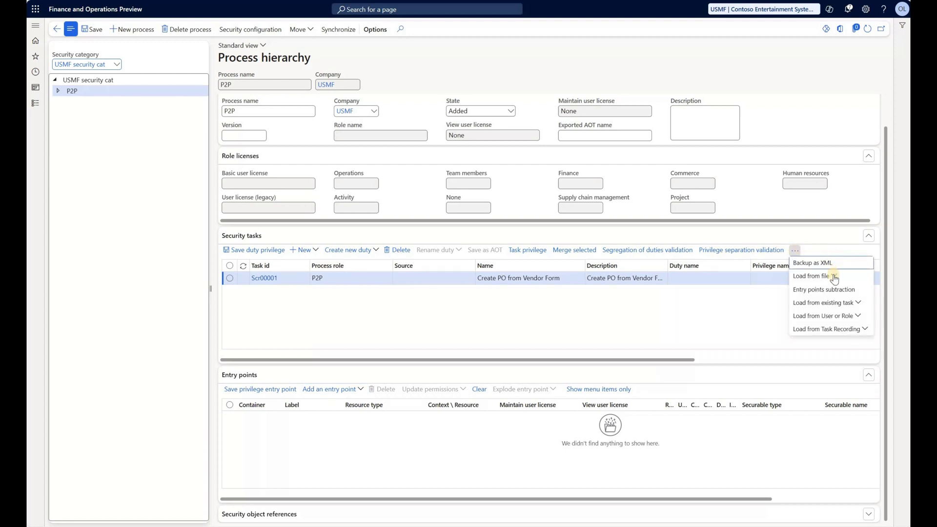
pyautogui.click(813, 276)
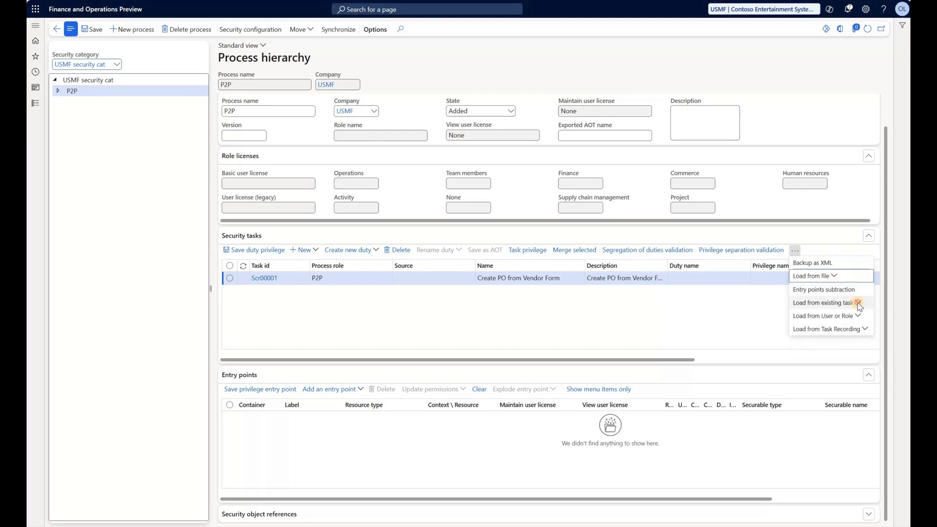
pyautogui.click(857, 305)
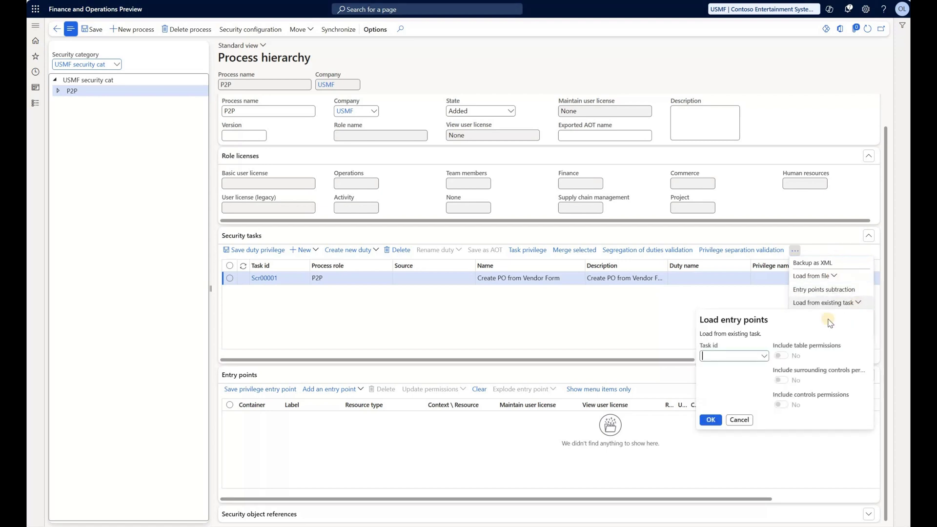
pyautogui.click(764, 357)
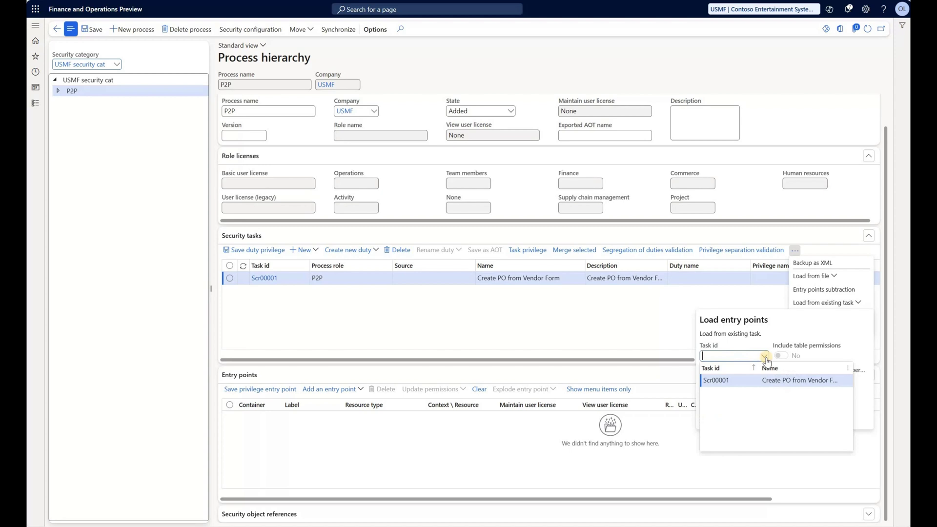
pyautogui.click(858, 303)
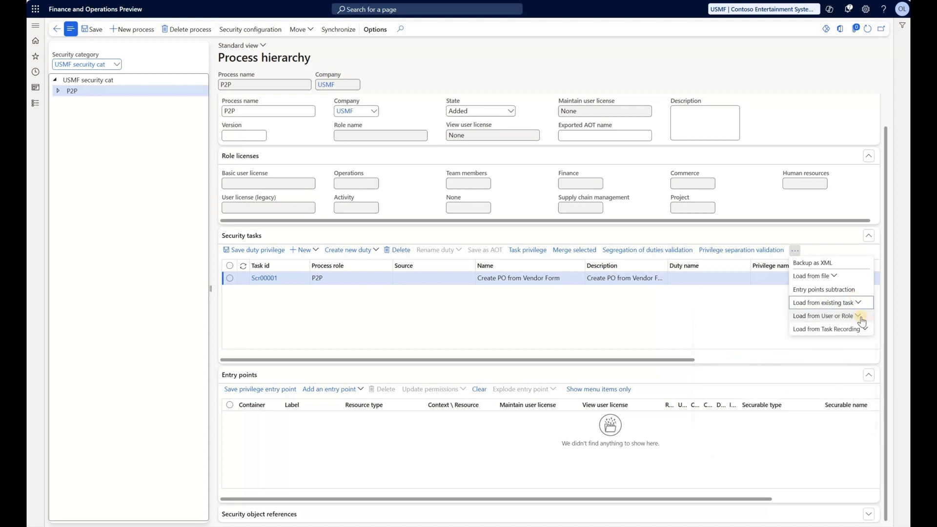
pyautogui.click(858, 317)
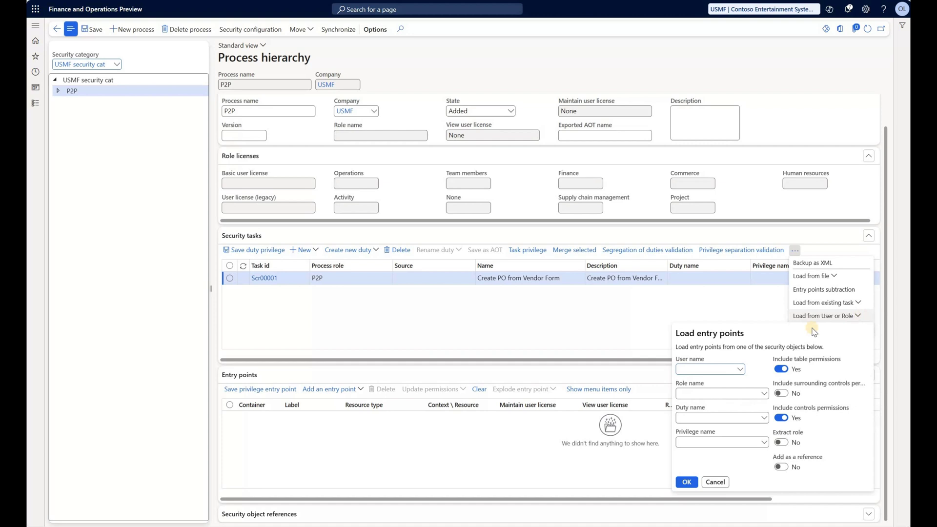
pyautogui.click(740, 369)
pyautogui.click(760, 392)
pyautogui.click(764, 393)
pyautogui.click(858, 316)
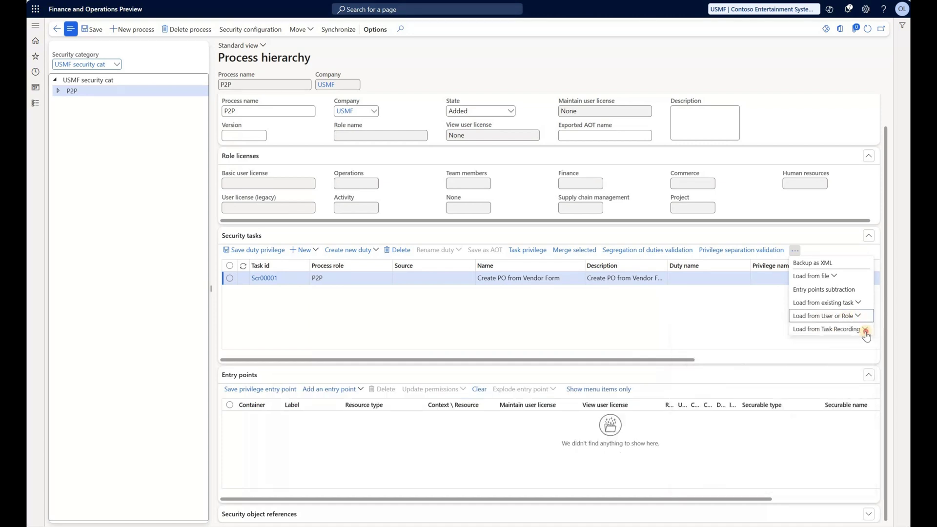
pyautogui.click(865, 330)
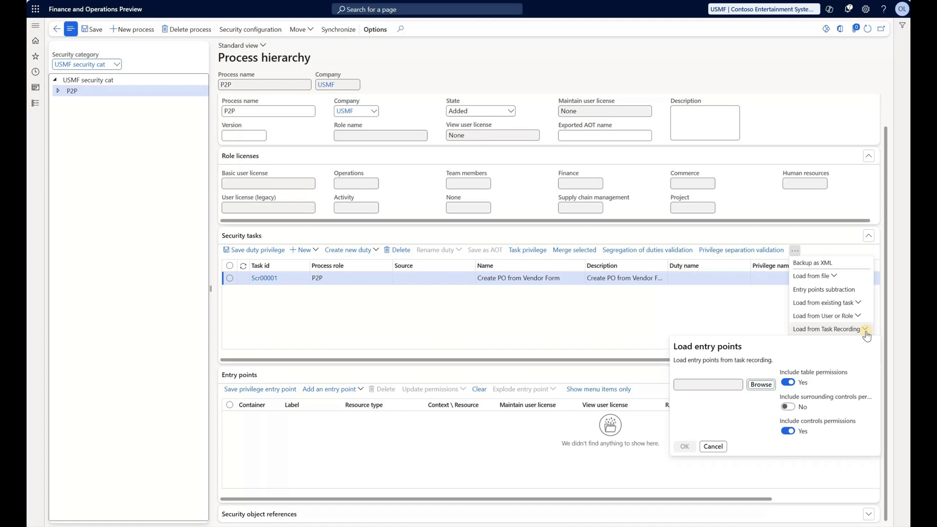
pyautogui.click(867, 335)
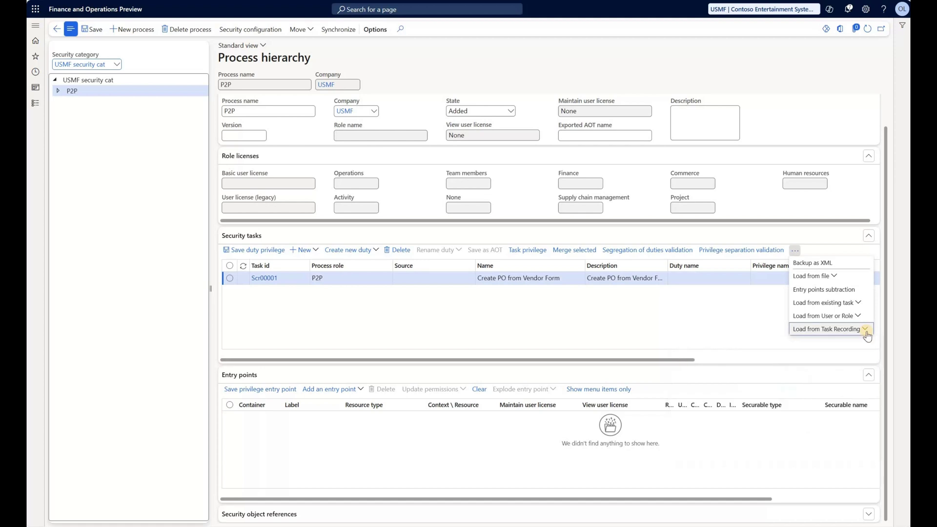
pyautogui.click(711, 311)
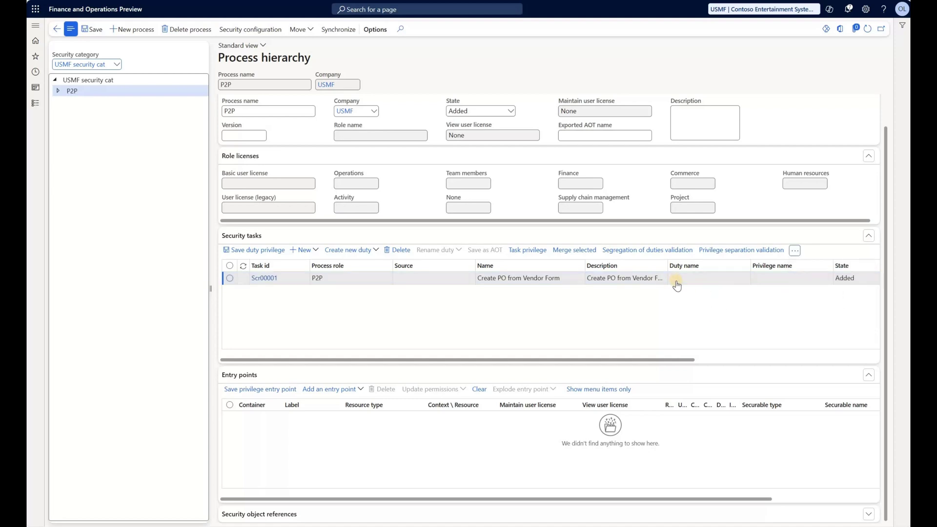
pyautogui.click(677, 282)
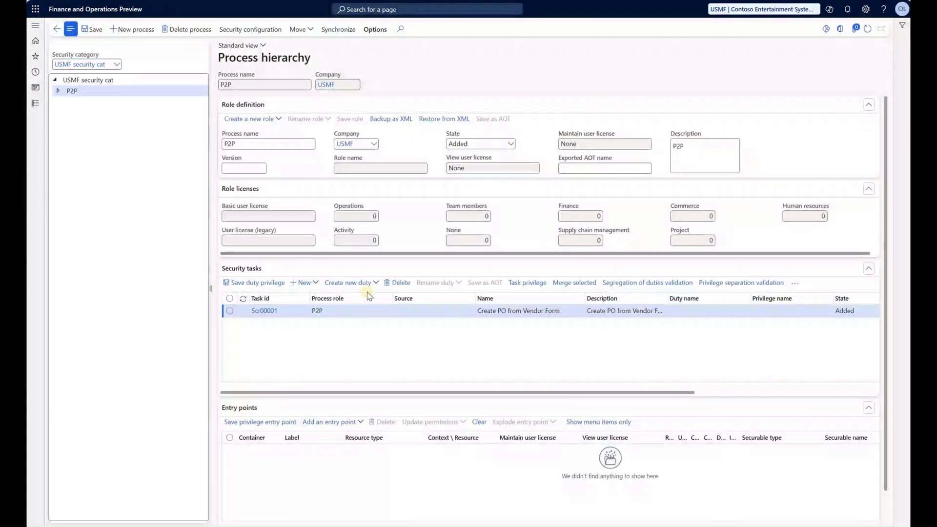
# Step: Create duty 'Create PO from Vendor Form' from task Scr00001, using that text as name and description
pyautogui.click(376, 287)
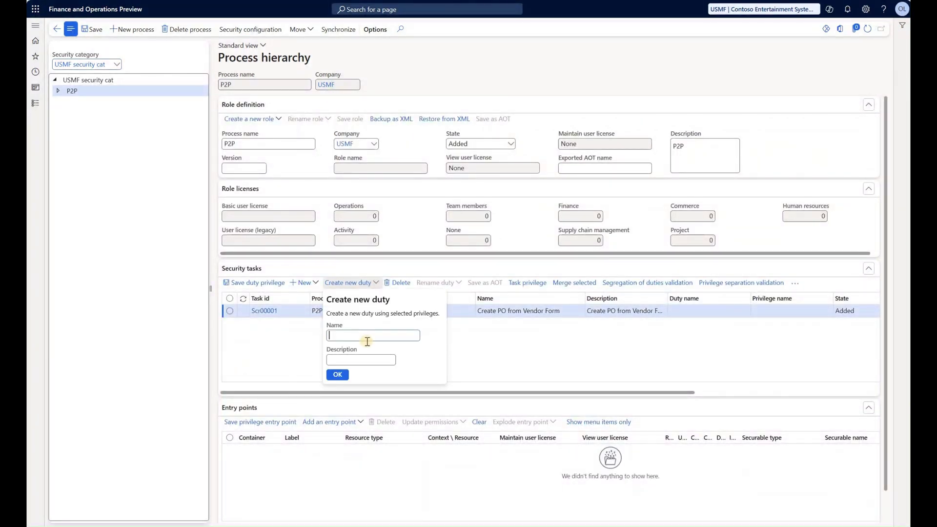
pyautogui.click(370, 335)
pyautogui.write('Create PO from Vendor Form')
pyautogui.click(362, 359)
pyautogui.write('Create PO from Vendor Form')
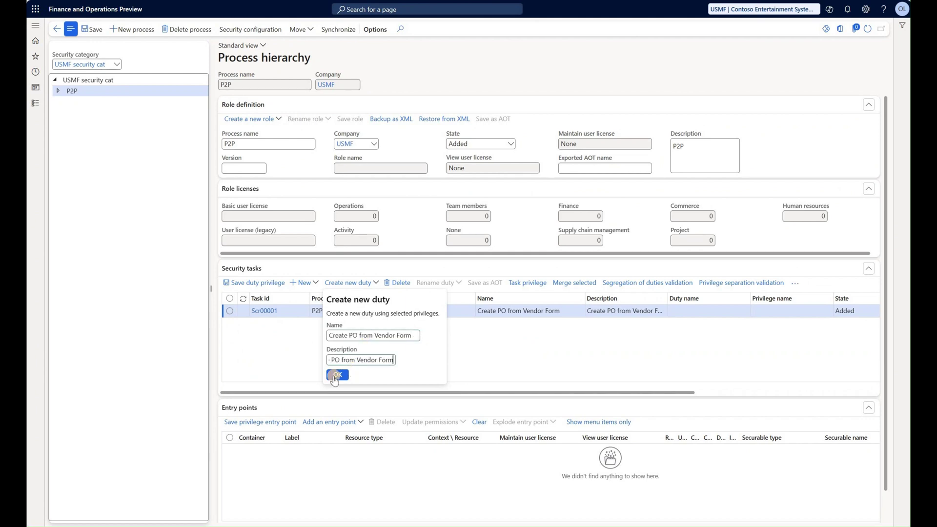
pyautogui.click(336, 375)
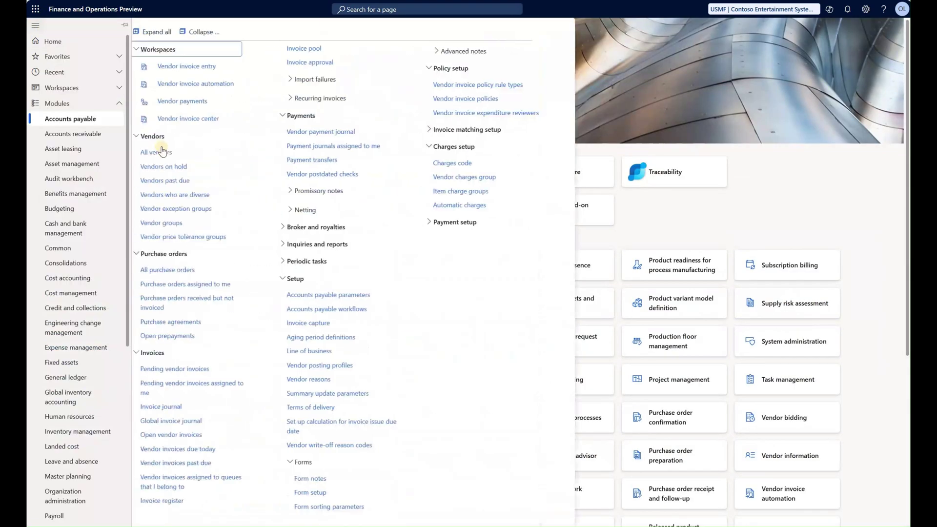
# Step: In All vendors, show Form information for the Purchase order action on the VendTable form
pyautogui.click(163, 151)
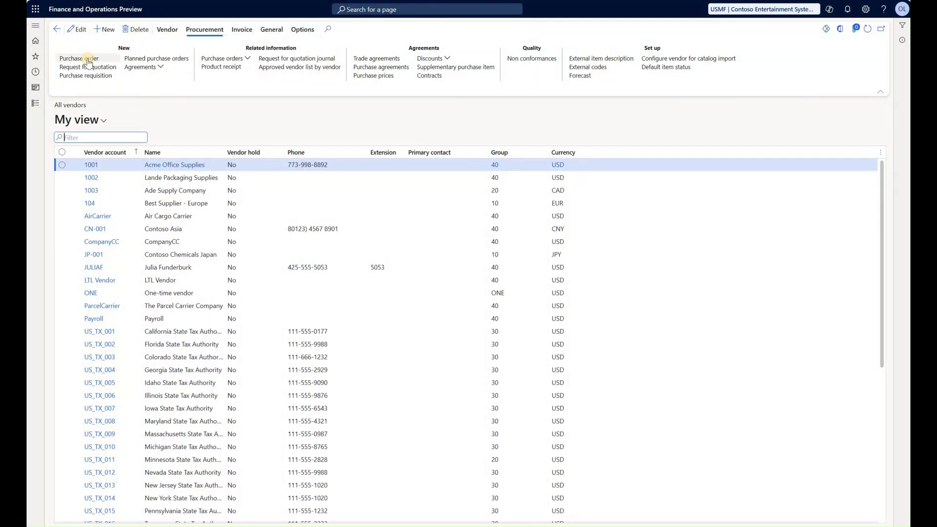
pyautogui.rightClick(87, 61)
pyautogui.moveTo(107, 67)
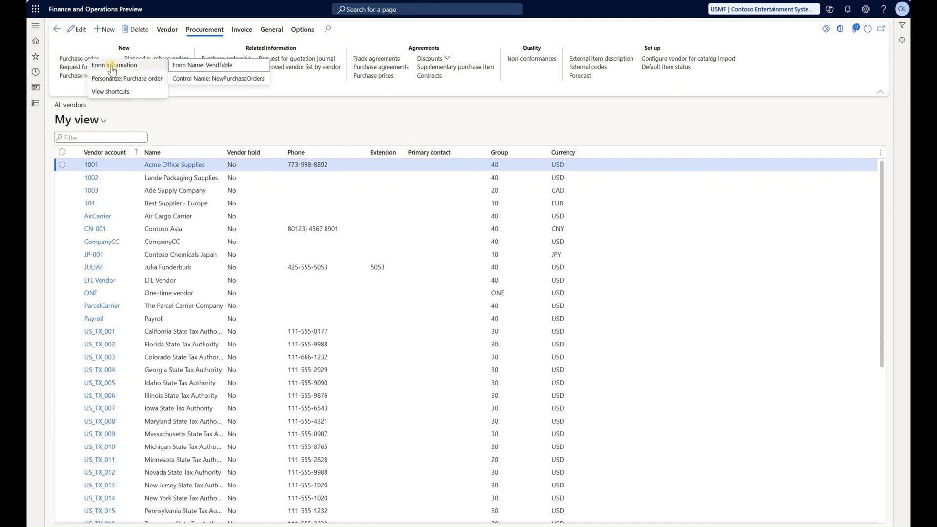
pyautogui.click(207, 68)
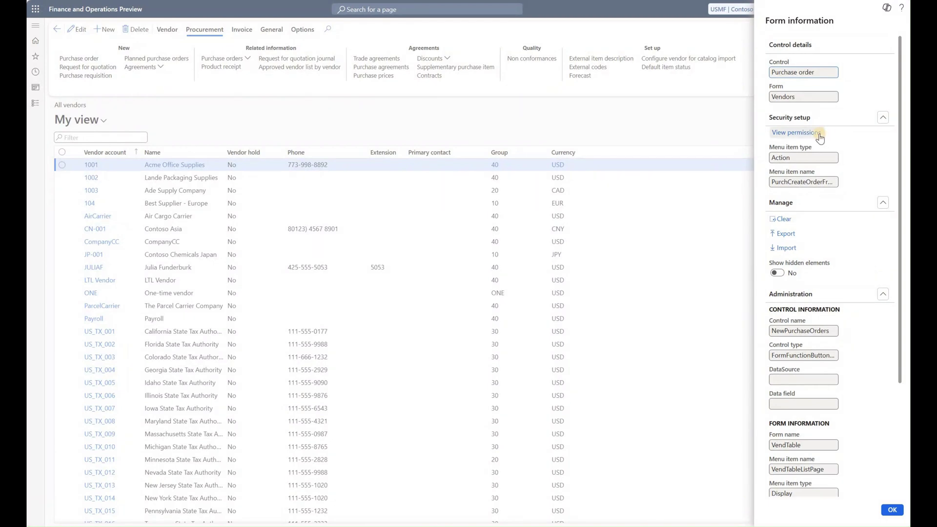
# Step: View the vendor form's permissions and tick the Create case, Contact and Forecast entry points
pyautogui.click(820, 137)
pyautogui.scroll(-7, 768, 223)
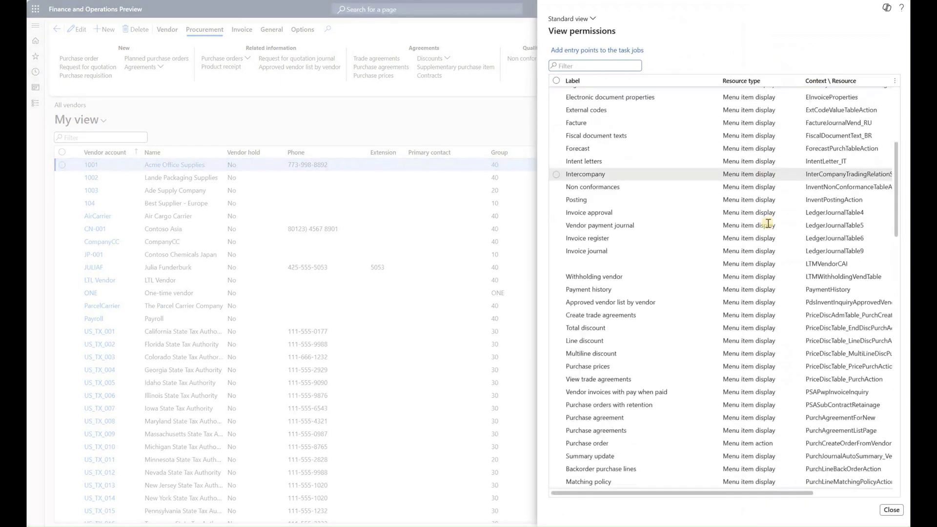
pyautogui.scroll(-15, 768, 223)
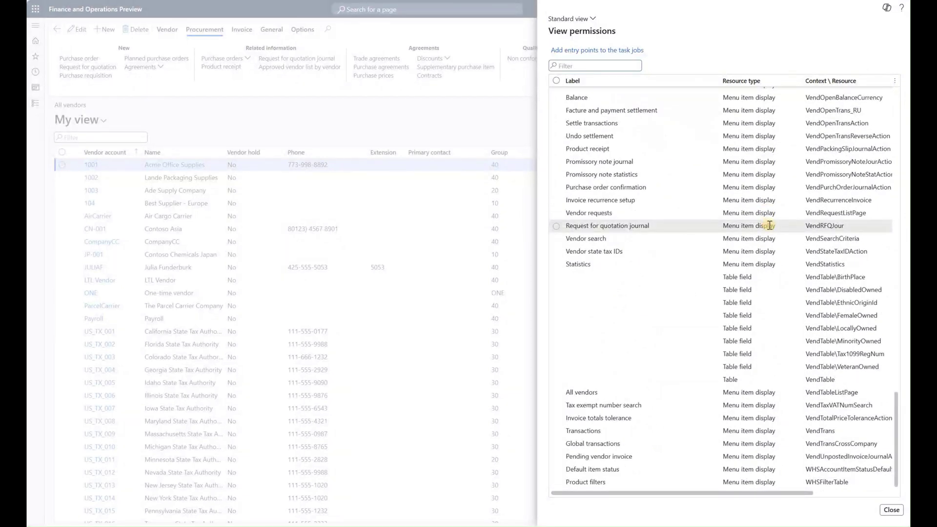
pyautogui.scroll(20, 768, 223)
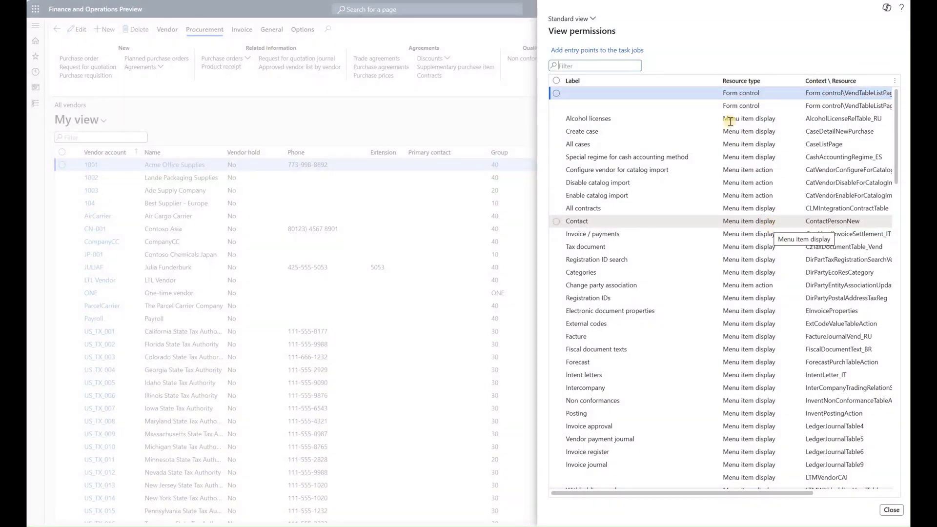
pyautogui.click(557, 81)
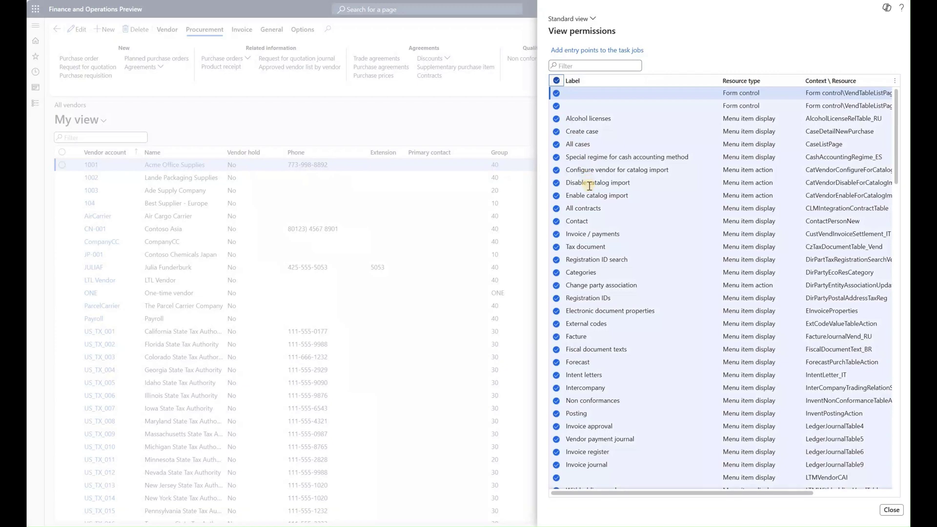
pyautogui.click(556, 80)
pyautogui.click(556, 131)
pyautogui.click(556, 221)
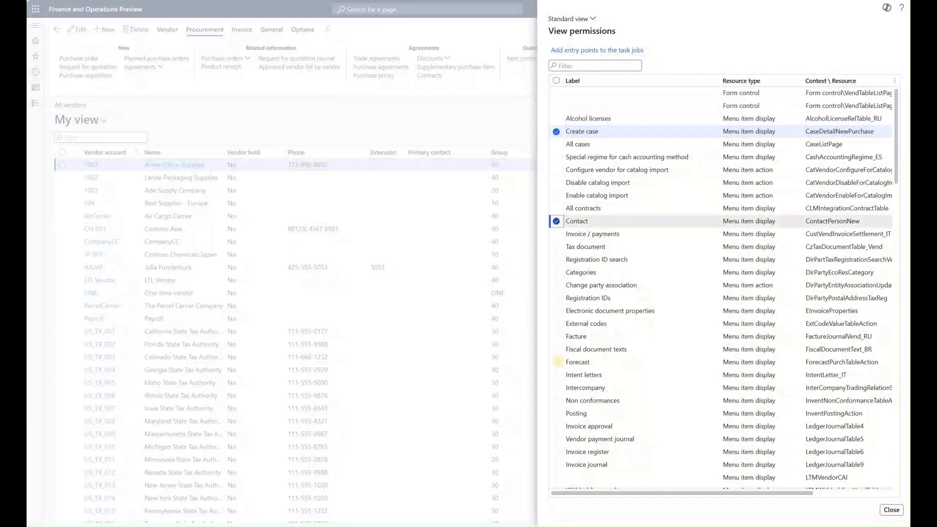
pyautogui.click(556, 362)
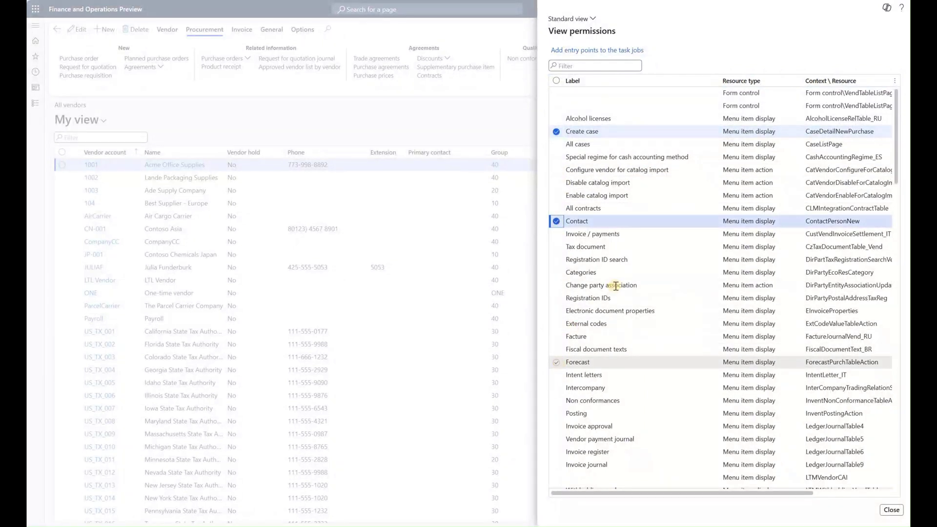
# Step: Add the ticked entry points to task job Scr00001
pyautogui.click(607, 56)
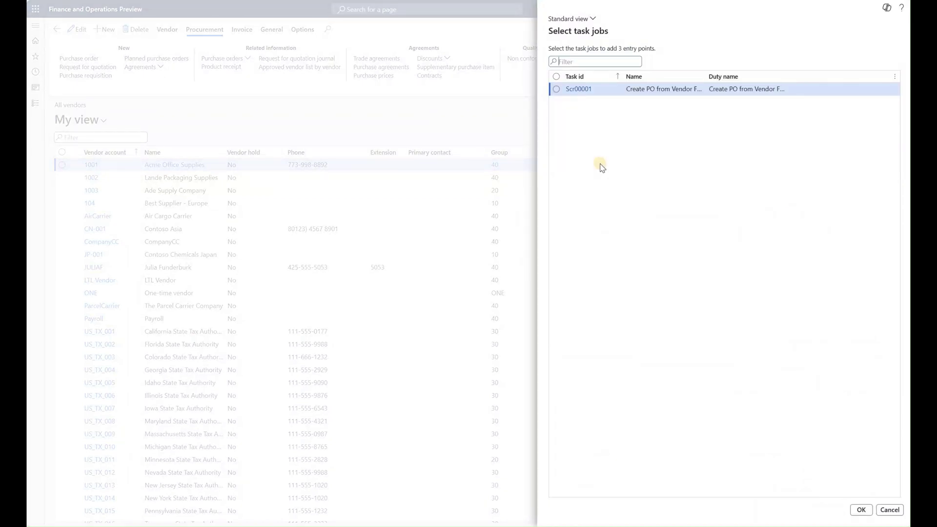
pyautogui.click(556, 88)
pyautogui.click(853, 512)
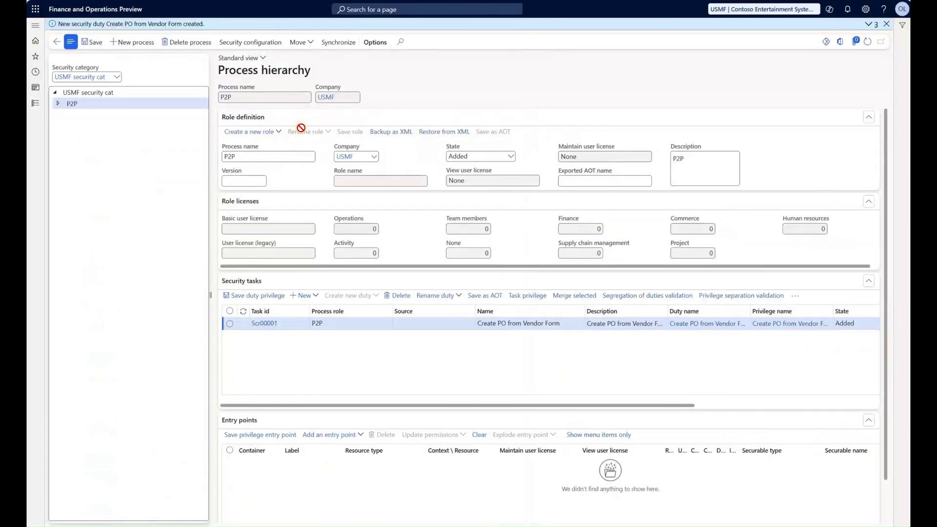
# Step: Refresh the P2P process hierarchy and inspect the new Contact and Forecast entry points
pyautogui.click(868, 43)
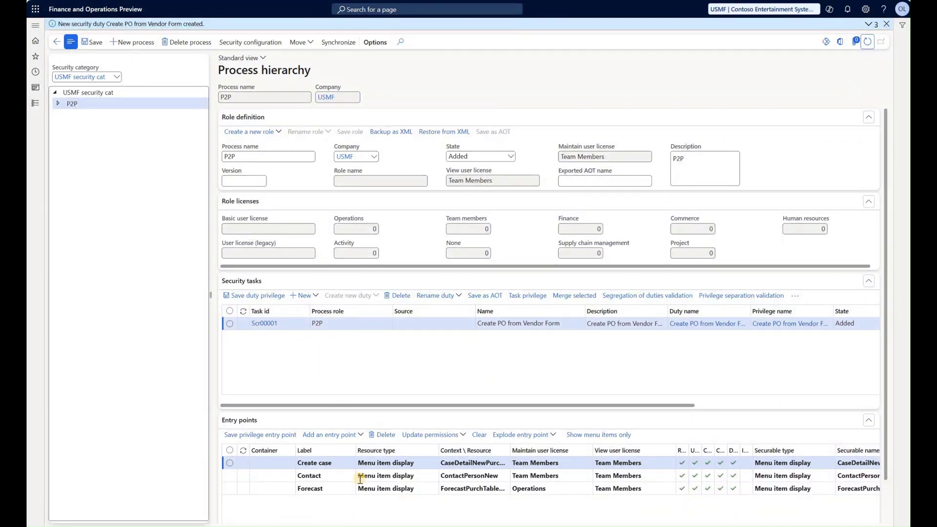
pyautogui.click(345, 476)
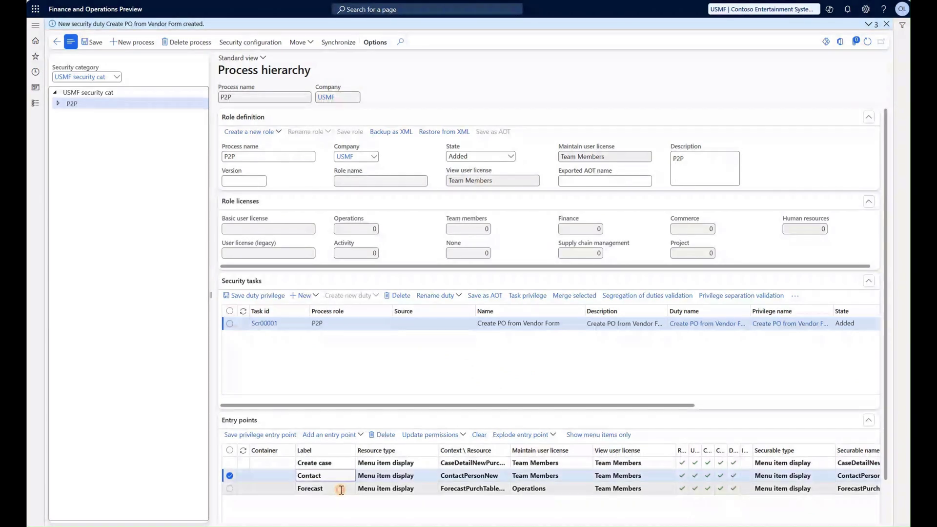
pyautogui.click(341, 490)
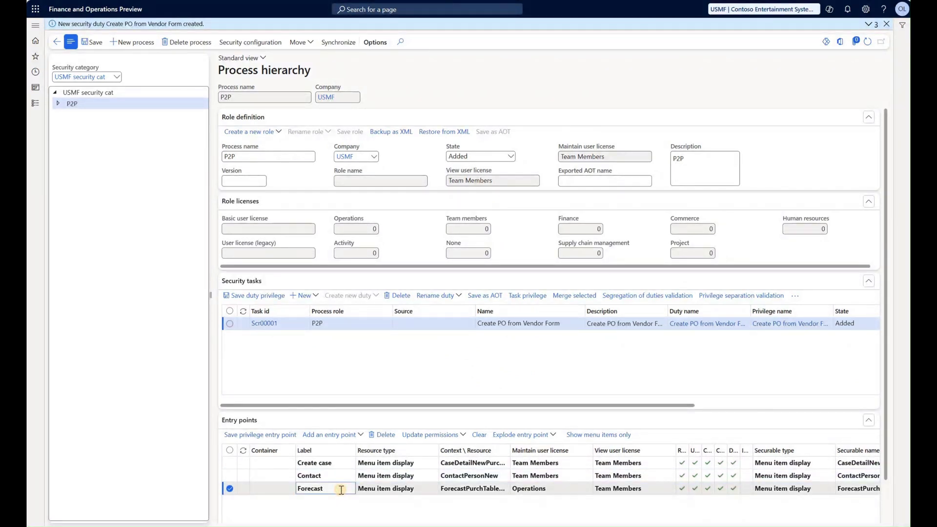
pyautogui.scroll(-4, 341, 490)
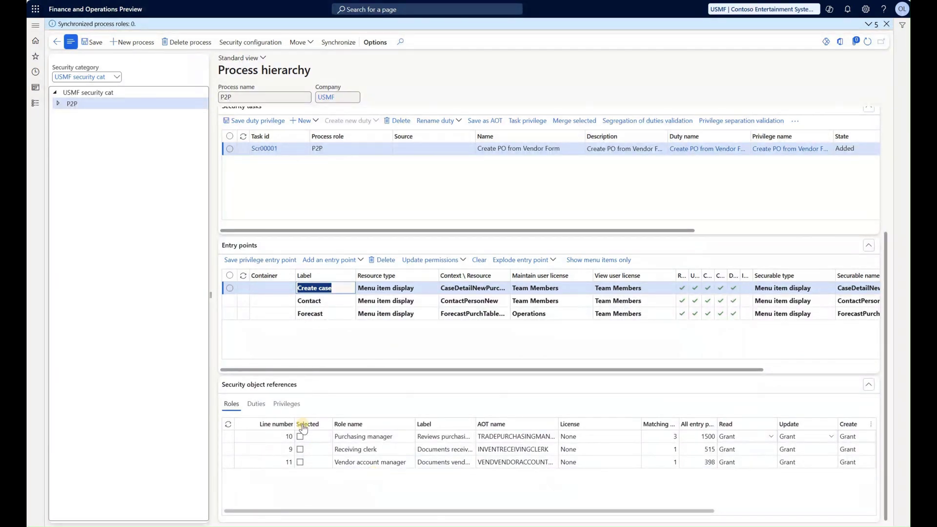
# Step: Show the Duties and Privileges reference lists in Security object references
pyautogui.click(252, 405)
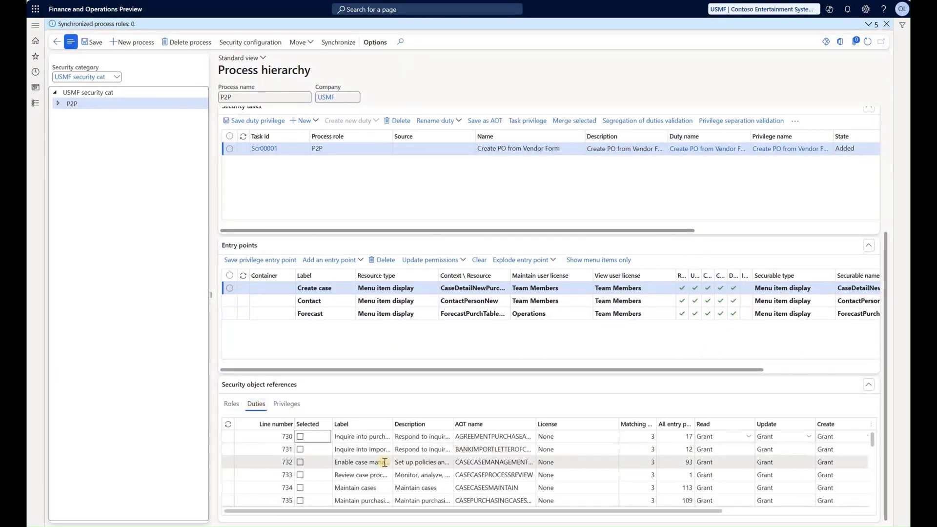
pyautogui.scroll(-3, 385, 461)
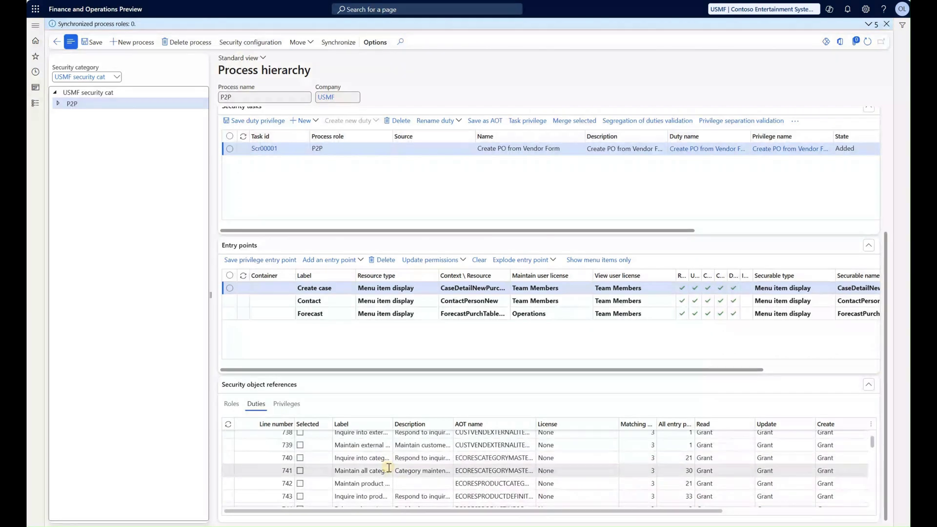
pyautogui.scroll(-3, 387, 467)
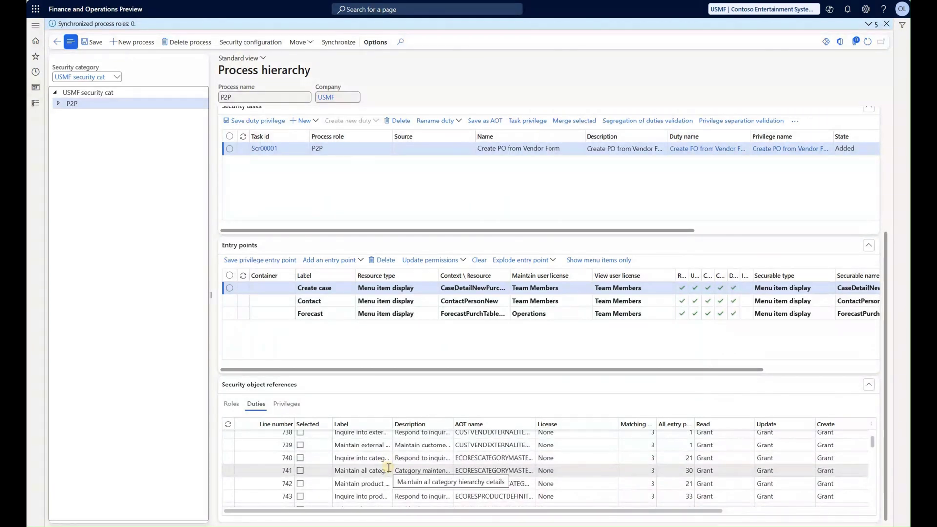
pyautogui.click(295, 409)
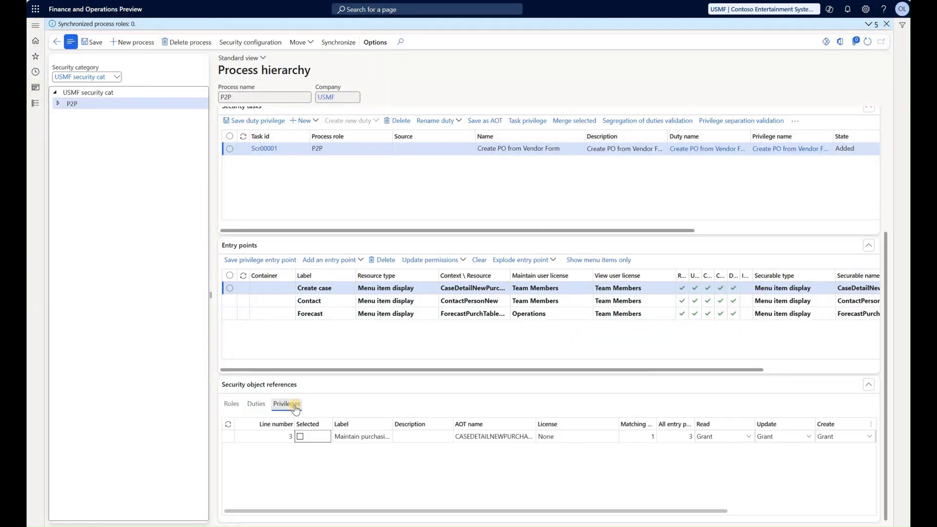
# Step: Review the duty and privilege references for the Create case, Contact and Forecast entry points
pyautogui.click(329, 290)
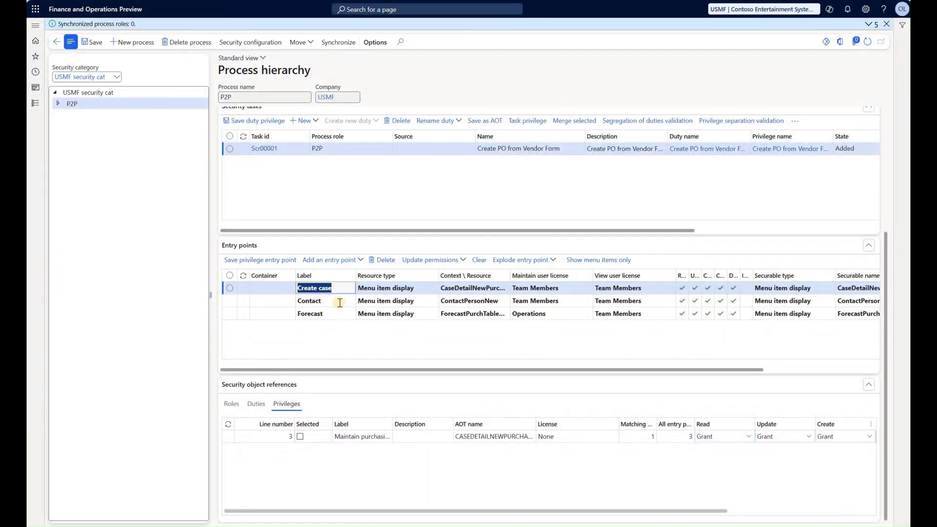
pyautogui.click(340, 301)
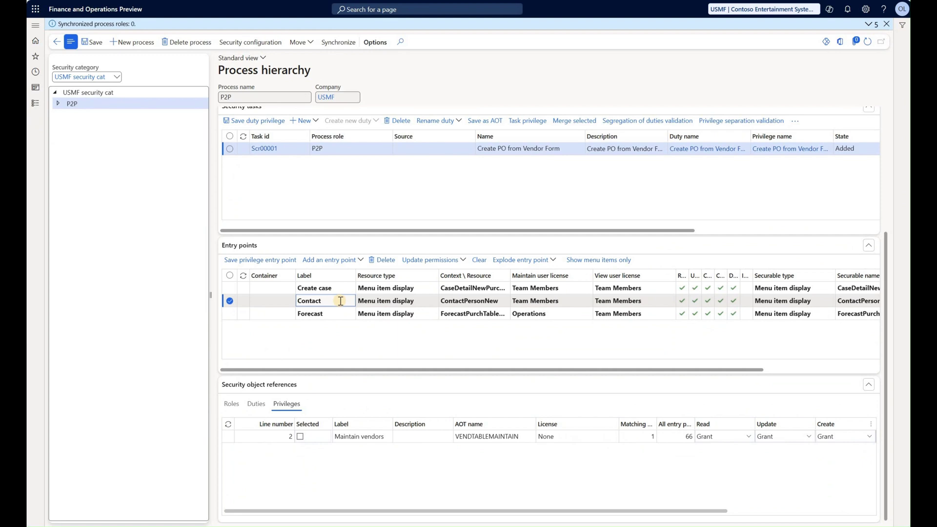
pyautogui.click(337, 313)
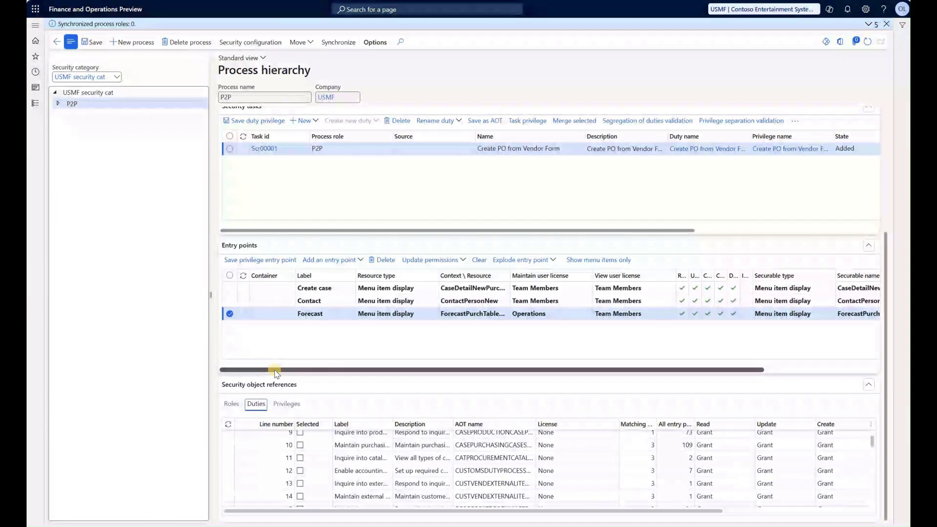
# Step: In Security configuration with unpublished objects, filter the Duties list to Create PO from Vendor Form
pyautogui.click(259, 44)
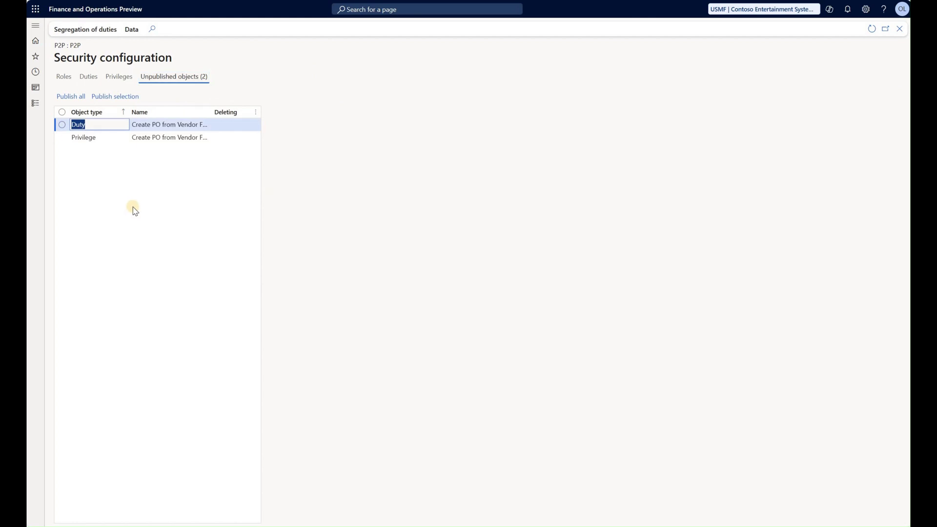
pyautogui.click(84, 138)
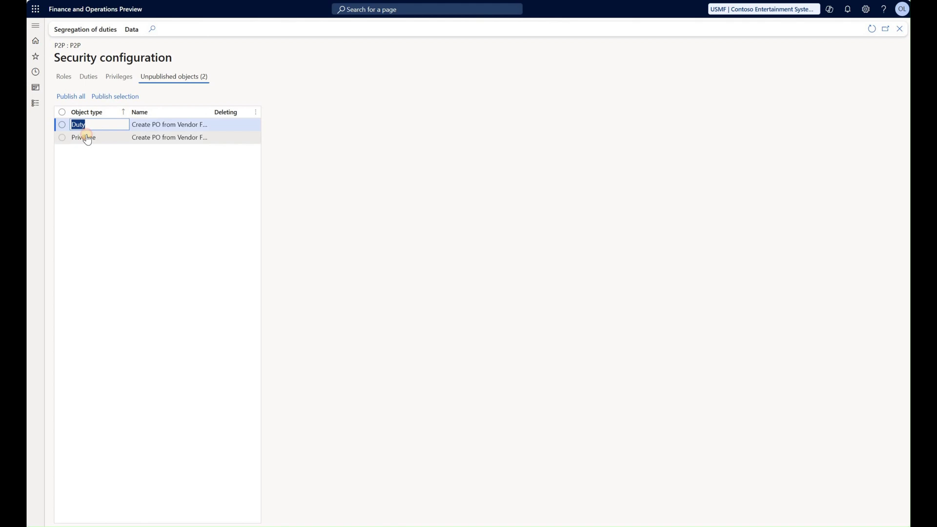
pyautogui.click(88, 77)
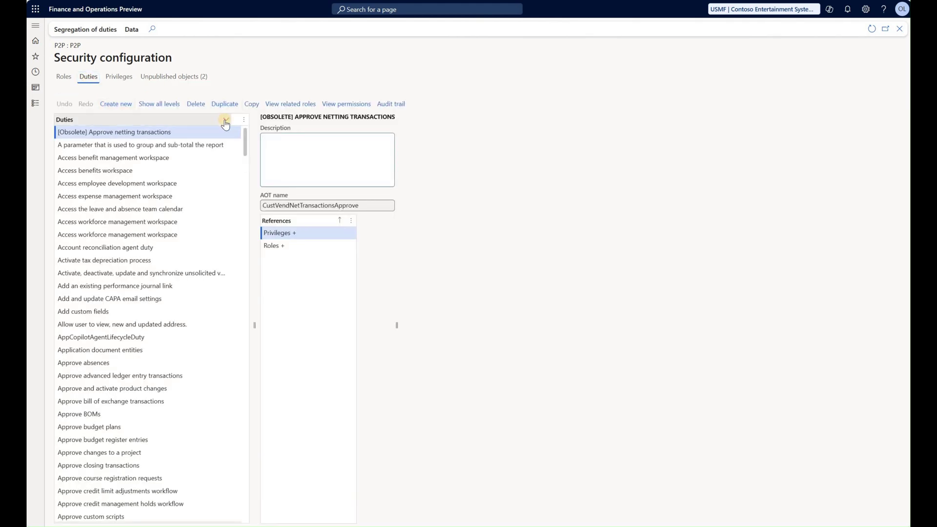
pyautogui.click(226, 119)
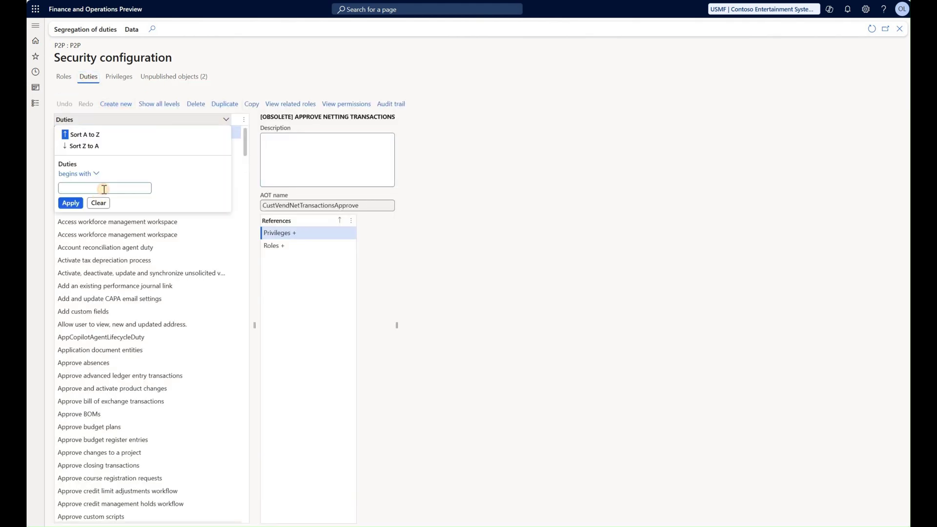
pyautogui.write('Create PO from Vendor Form')
pyautogui.click(71, 202)
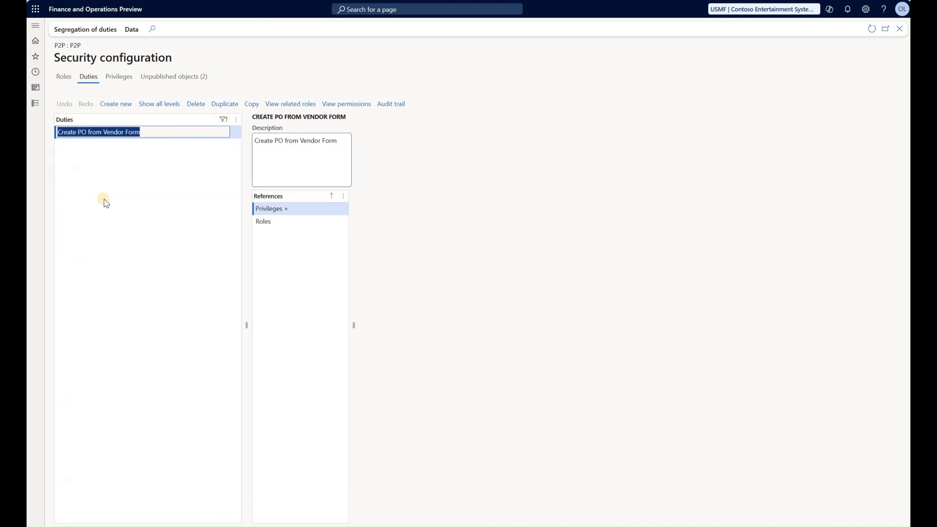
# Step: Show the duty's privilege and its display menu items: CaseDetailNewPurchase, ContactPersonNew, ForecastPurchTableAction
pyautogui.click(276, 209)
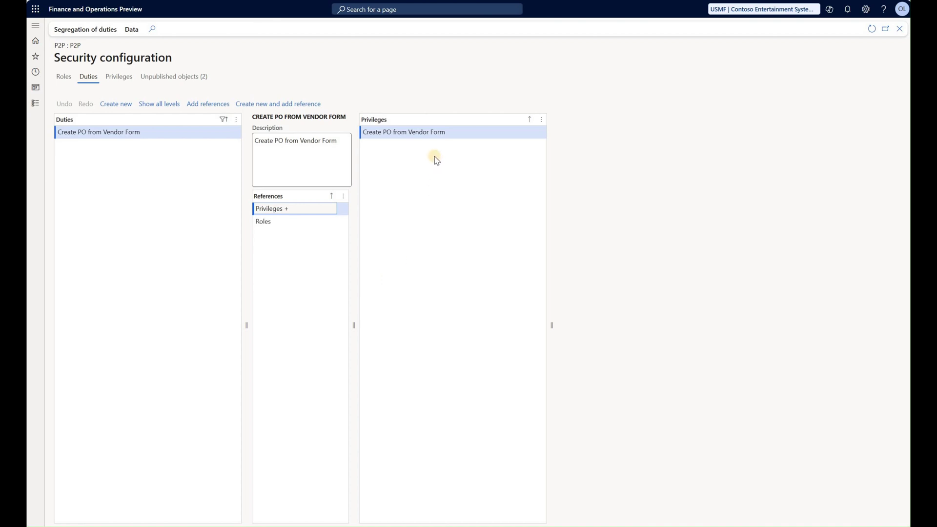
pyautogui.click(428, 133)
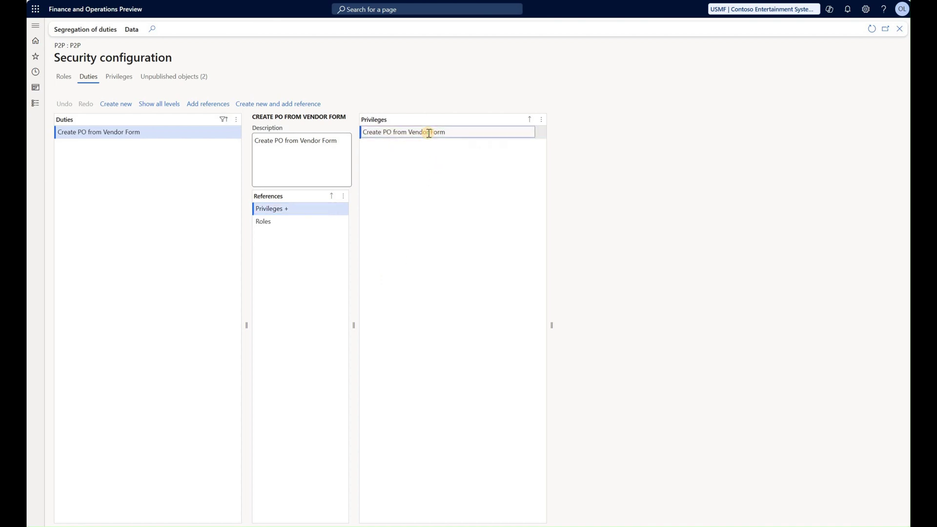
pyautogui.click(610, 222)
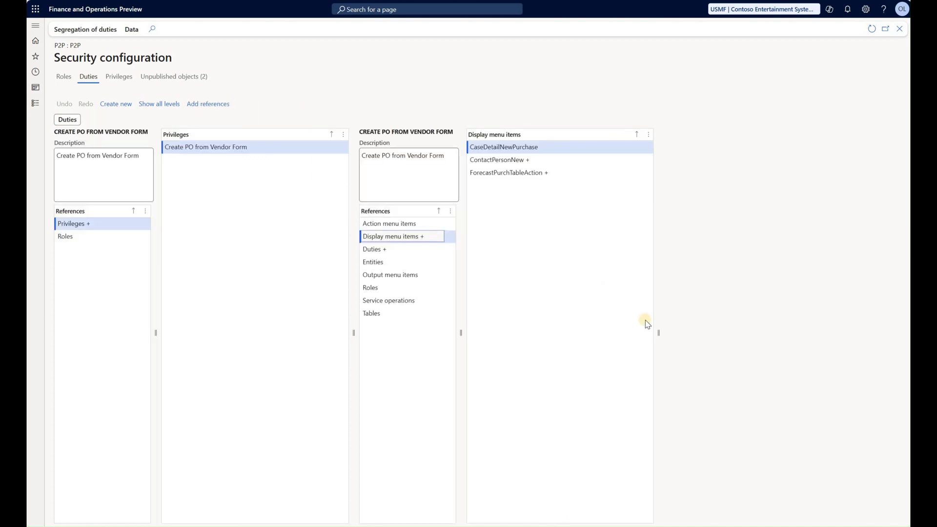